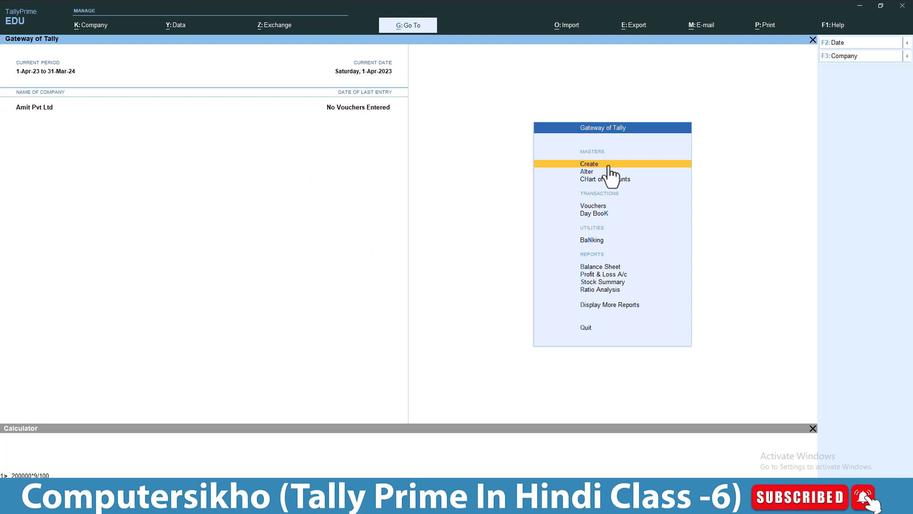
- Open accounting voucher creation for the company
key("Down")
key("Down")
key("Down")
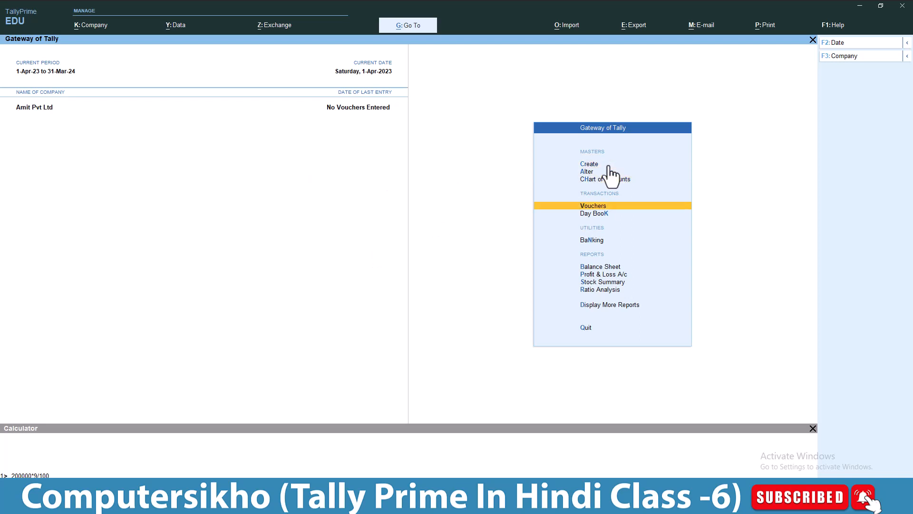
key("Return")
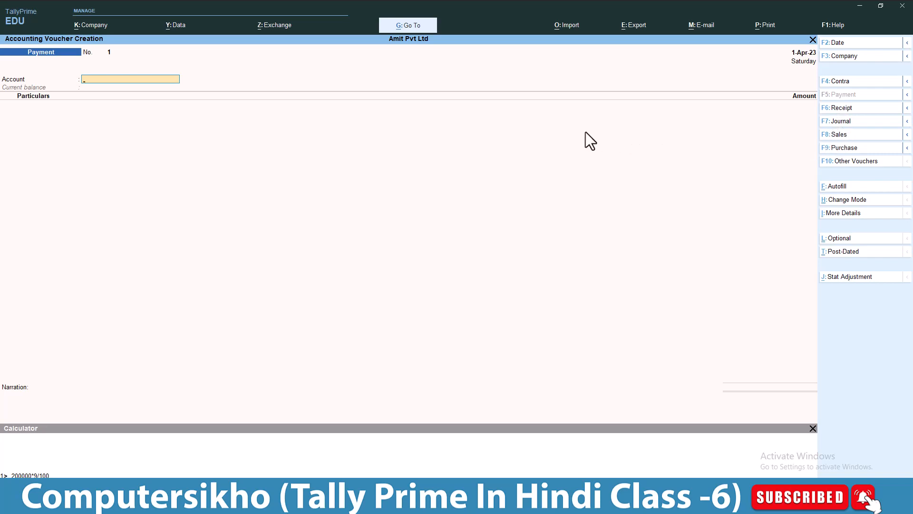
- Open the list of voucher types and show the inactive types as well
left_click(844, 163)
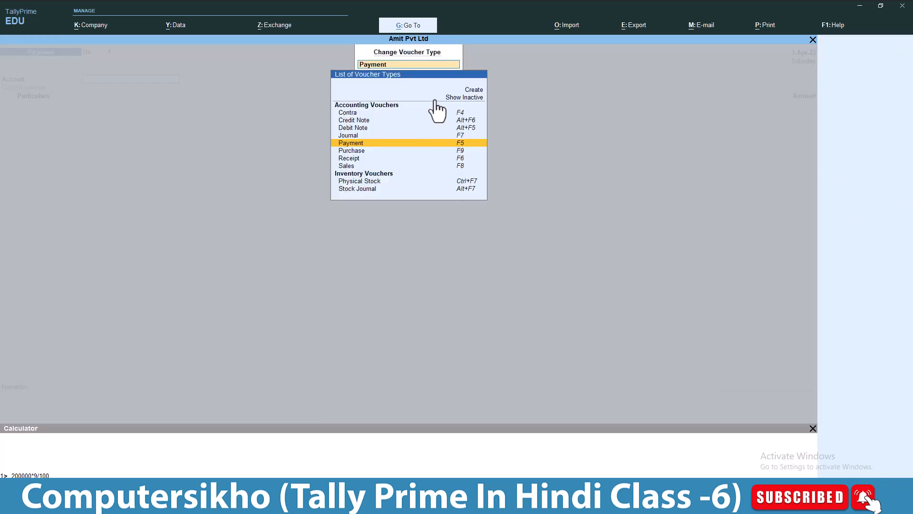
key("Up")
key("Up")
key("Up")
key("Up")
key("Up")
key("Return")
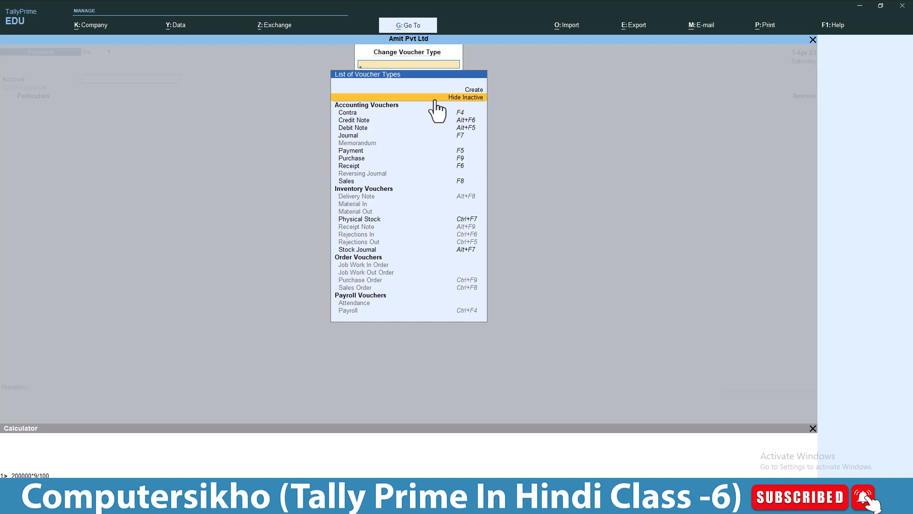
- Switch the voucher being created to the Purchase voucher type
key("Down")
key("Down")
key("Down")
key("Down")
key("Down")
key("Down")
key("Down")
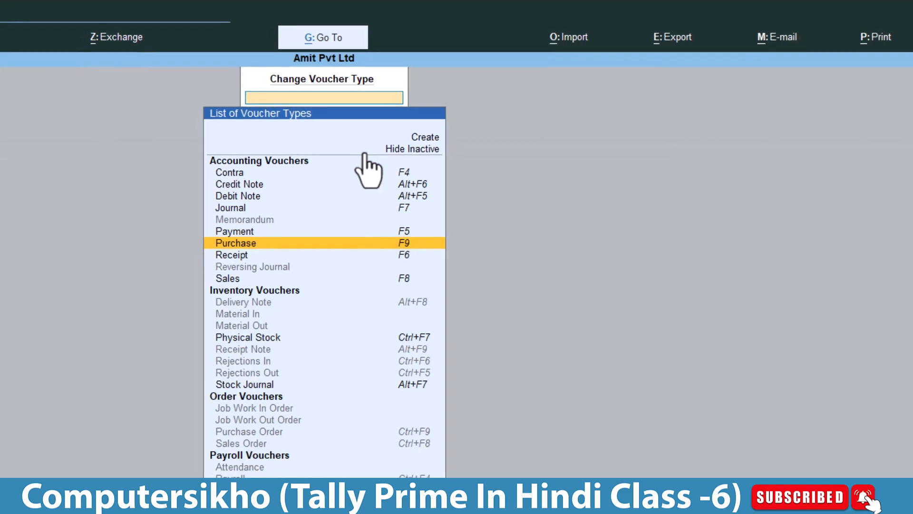
key("Return")
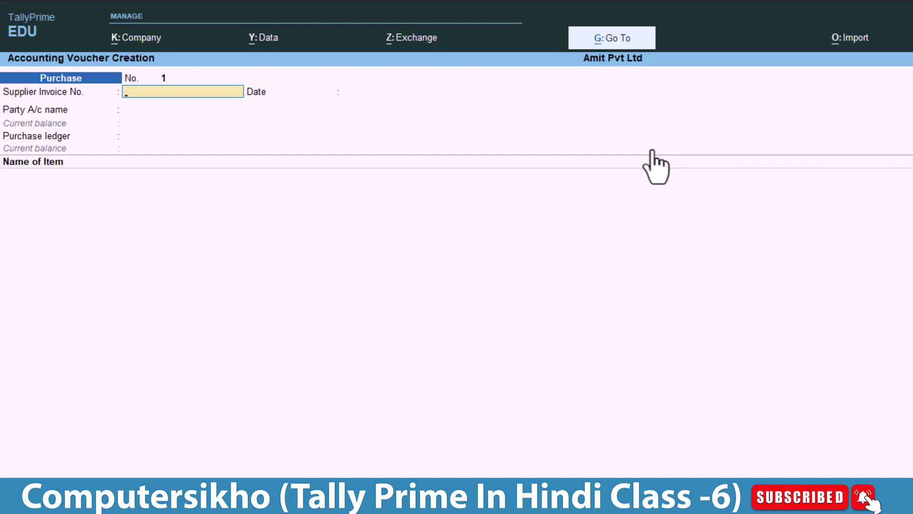
key("F2")
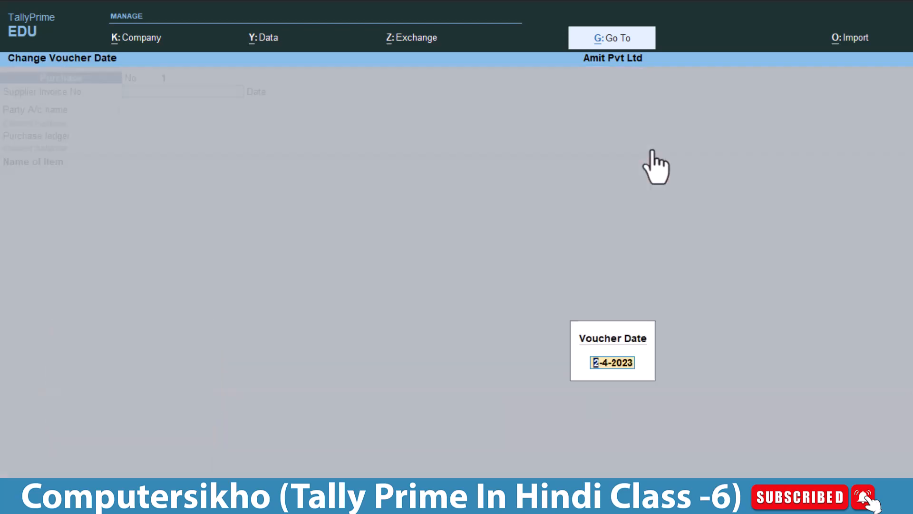
key("BackSpace")
key("Escape")
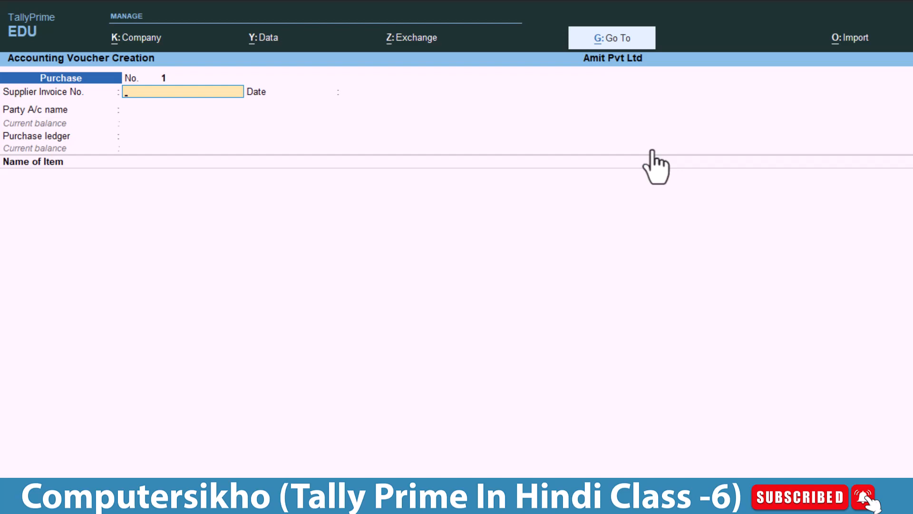
- Leave the purchase voucher and open the list of voucher types for master alteration
key("Escape")
key("Escape")
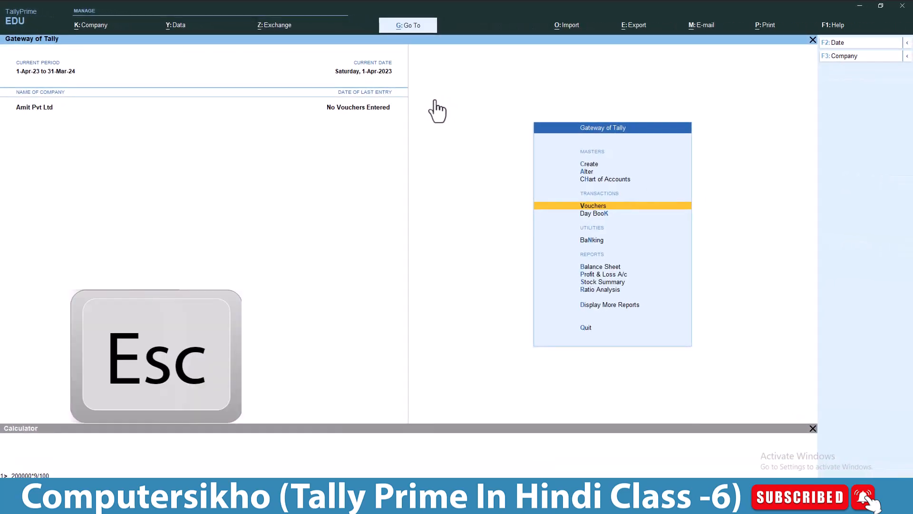
key("Up")
key("Up")
key("Up")
key("Down")
key("Return")
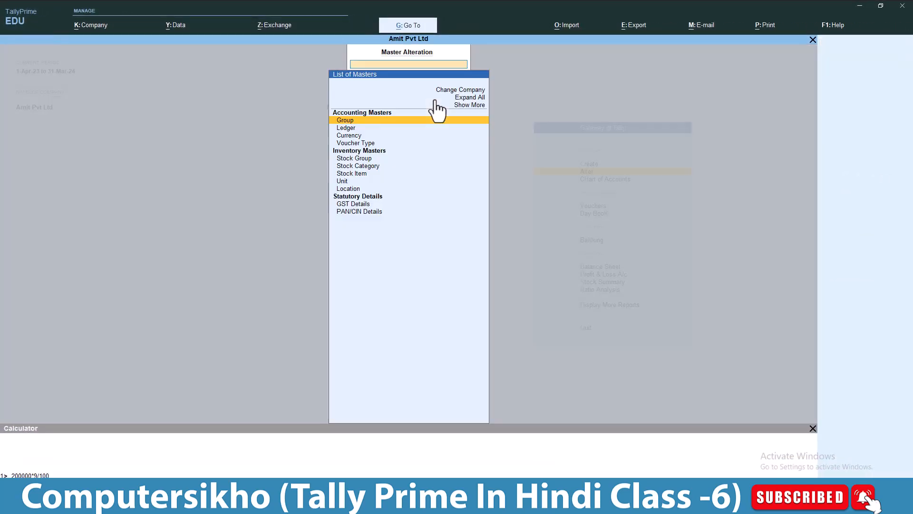
key("Down")
key("Down")
key("Down")
key("Down")
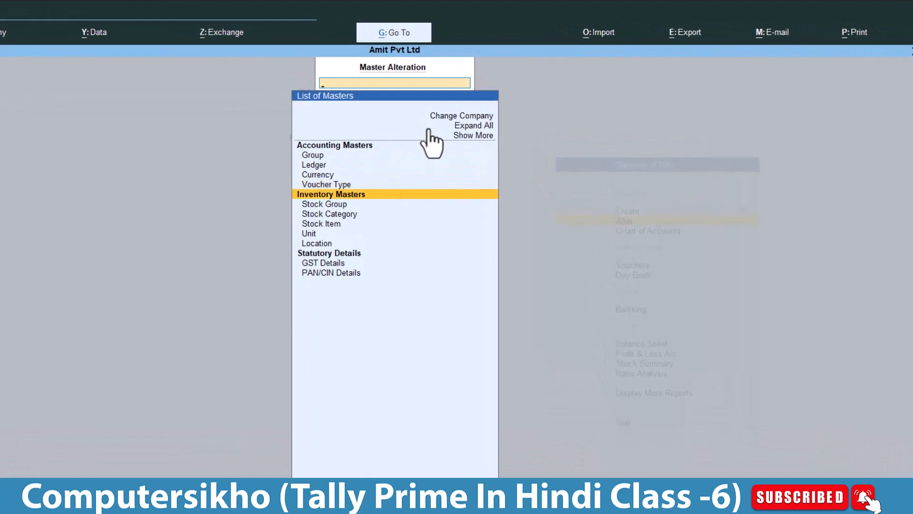
key("Up")
key("Return")
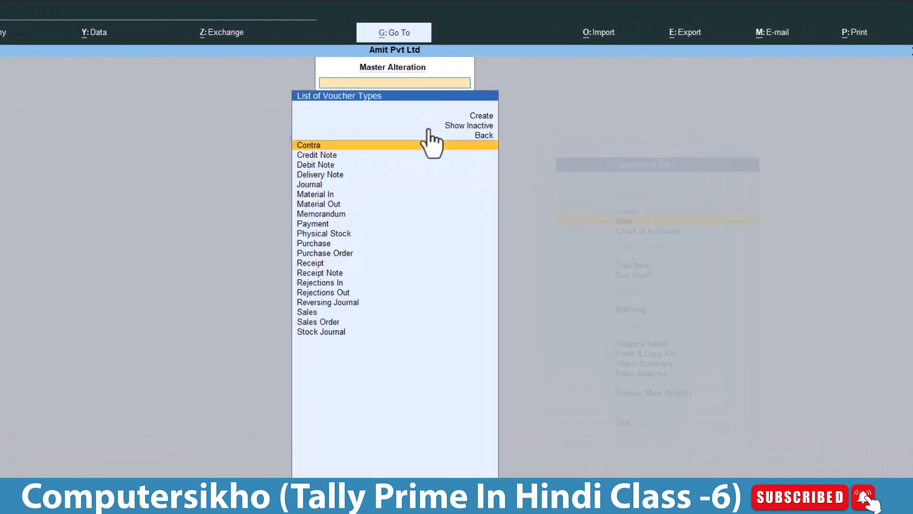
- Open the Purchase voucher type for alteration
key("Down")
key("Down")
key("Down")
key("Down")
key("Down")
key("Down")
key("Down")
key("Down")
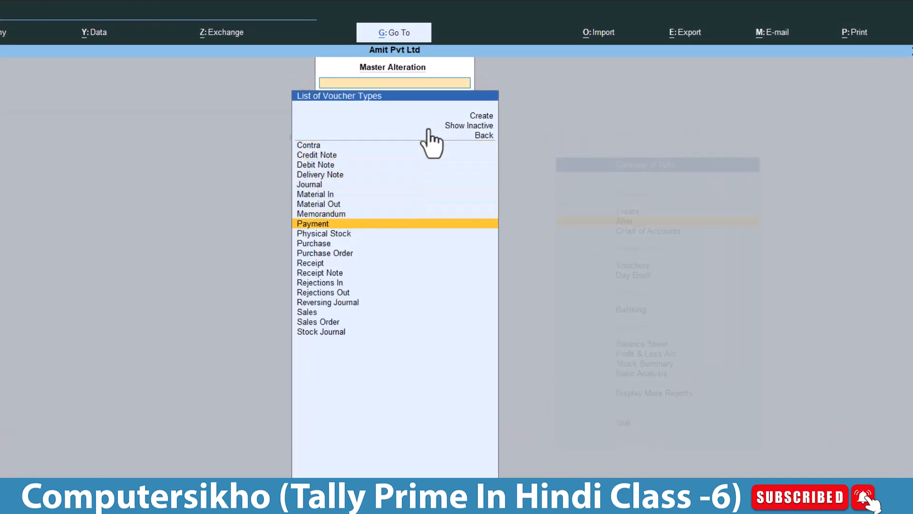
key("Down")
key("Down")
key("Return")
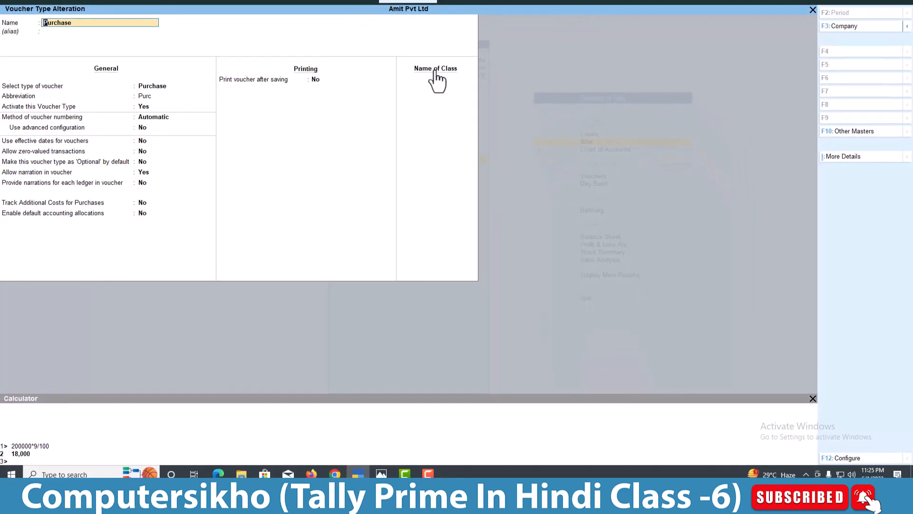
- Set the Purchase voucher type's method of voucher numbering to Manual
key("Return")
key("Return")
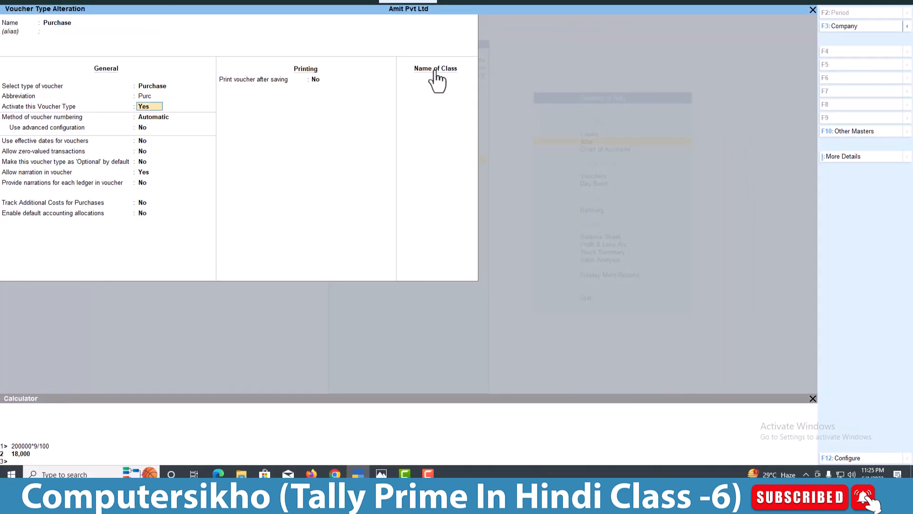
key("Return")
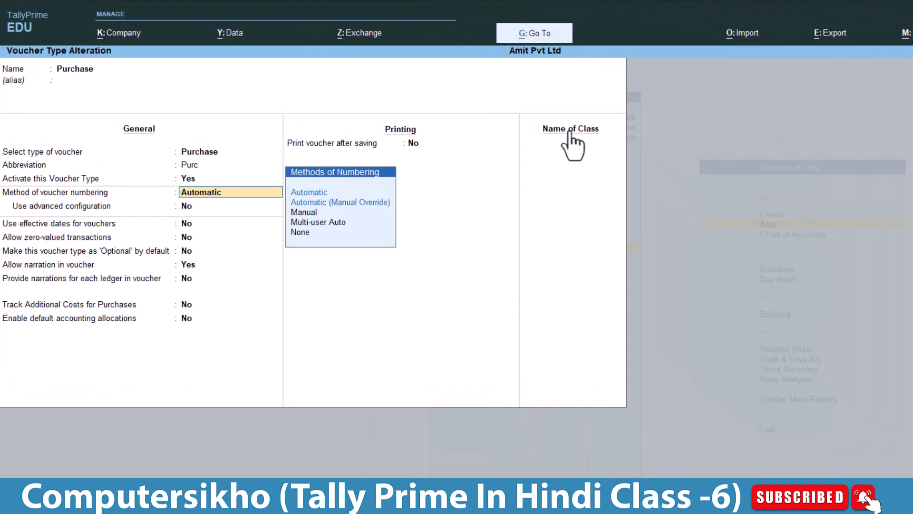
key("Down")
key("Down")
key("Return")
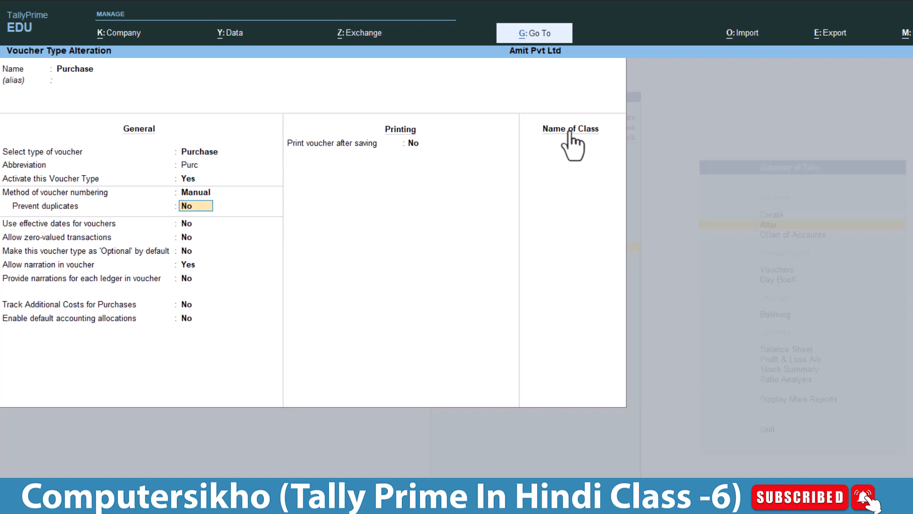
- Keep Prevent duplicates and the remaining Purchase voucher type settings as they are and accept the alteration
key("Return")
key("Return")
key("Return")
key("Return")
key("Return")
key("Return")
key("Return")
key("Return")
key("Return")
key("Return")
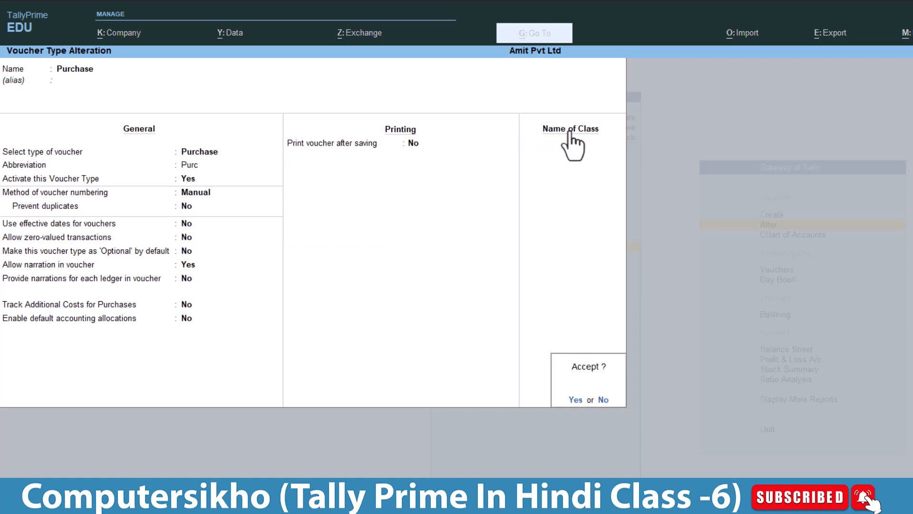
key("Return")
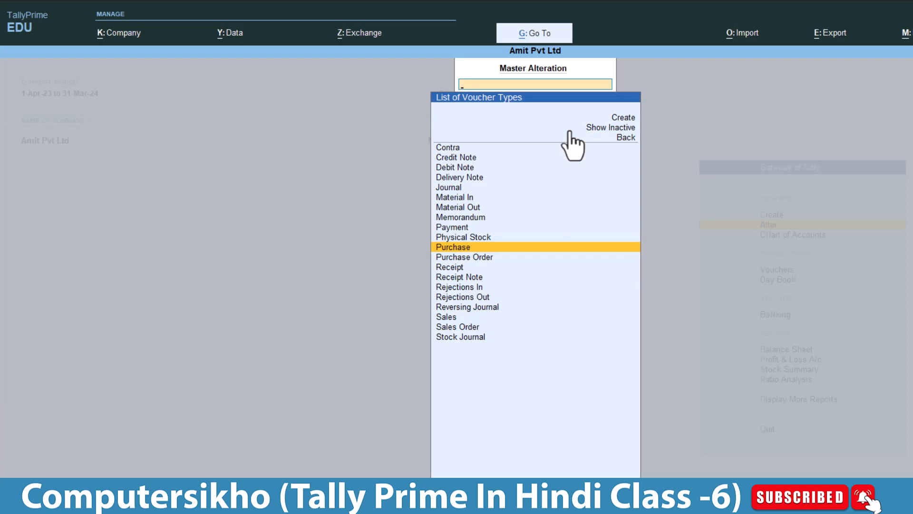
- Leave master alteration and open a new purchase voucher
key("Escape")
key("Escape")
key("Down")
key("Down")
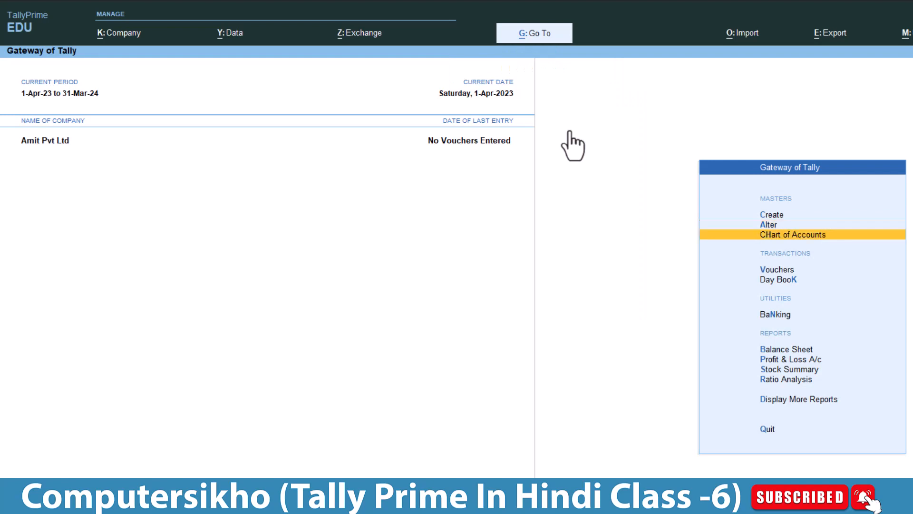
key("Return")
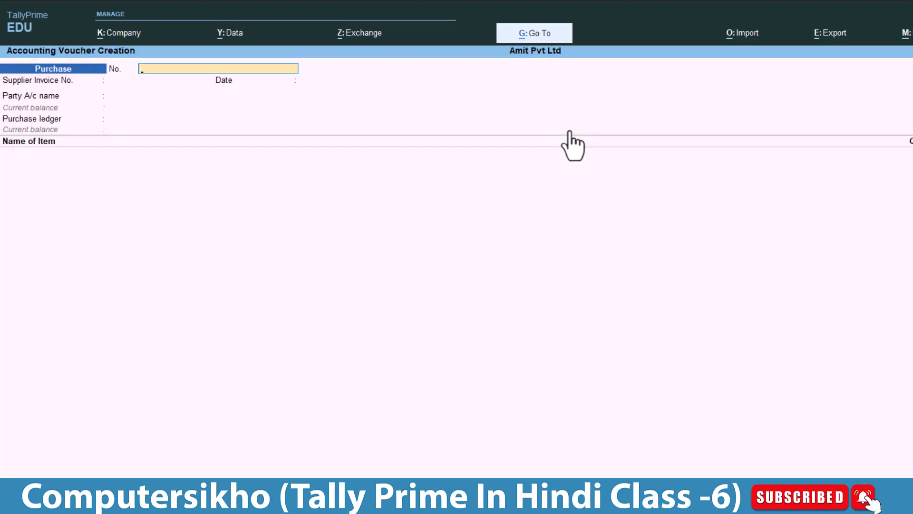
- Set the purchase voucher number and supplier invoice number to 120, keeping the invoice date 1-Apr-23
type("20")
key("Return")
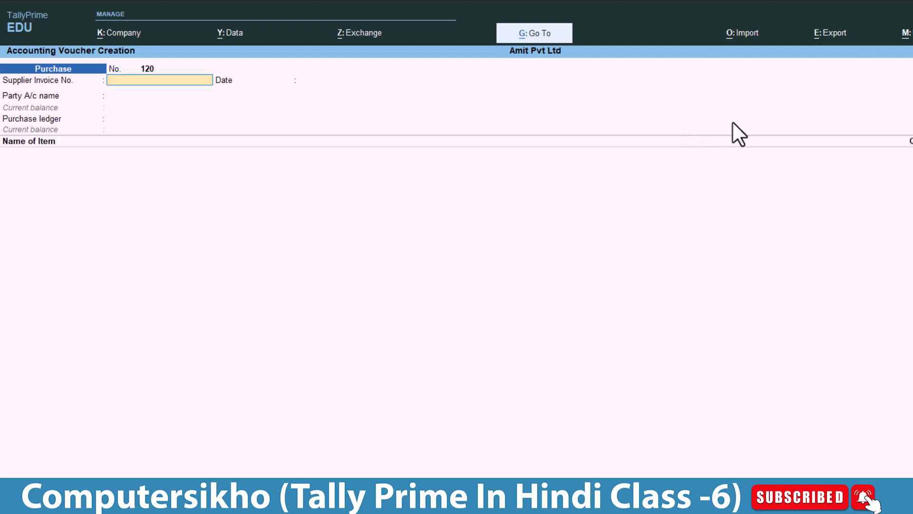
type("20")
key("Return")
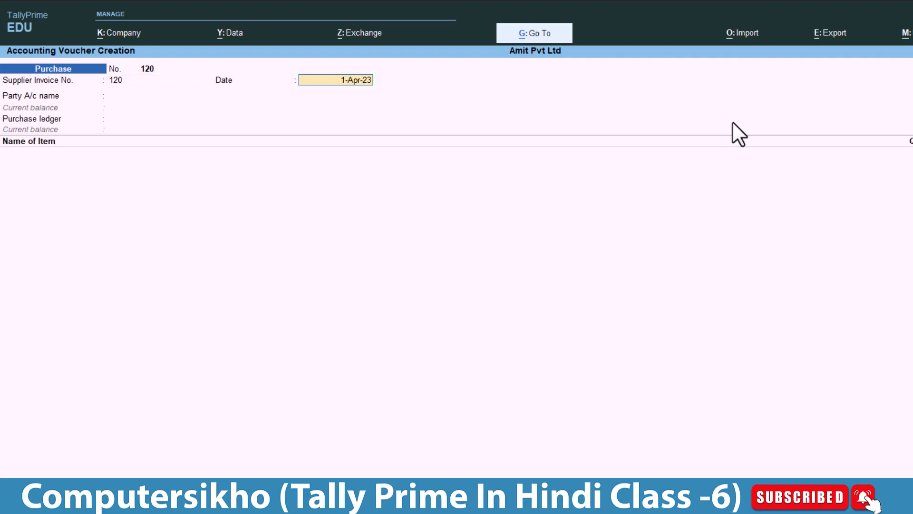
key("Return")
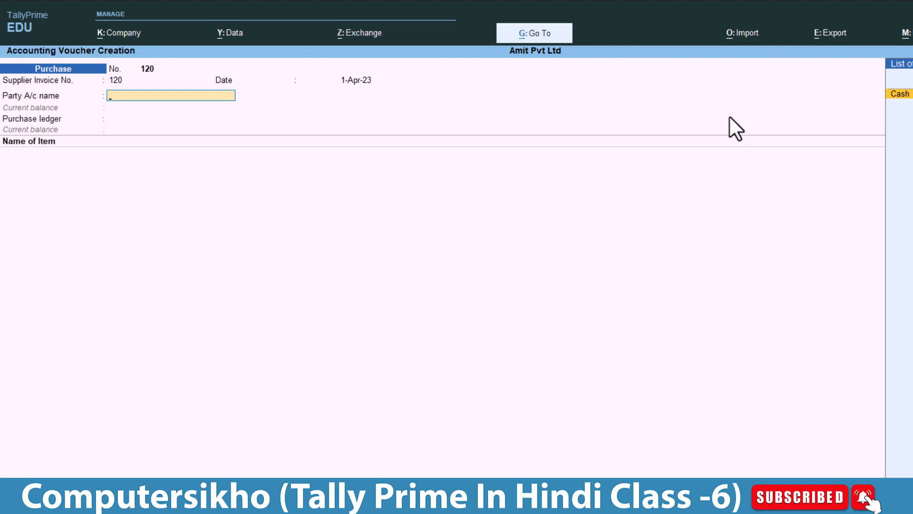
key("Up")
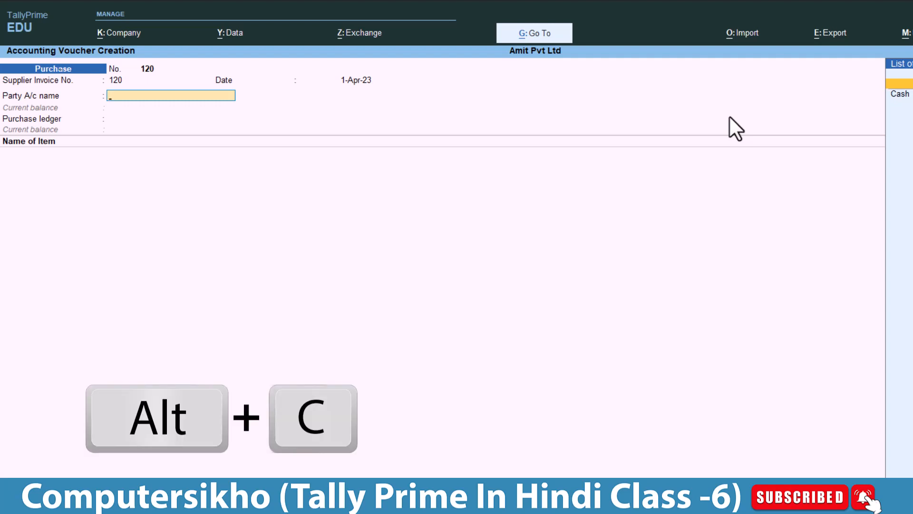
key("alt+c")
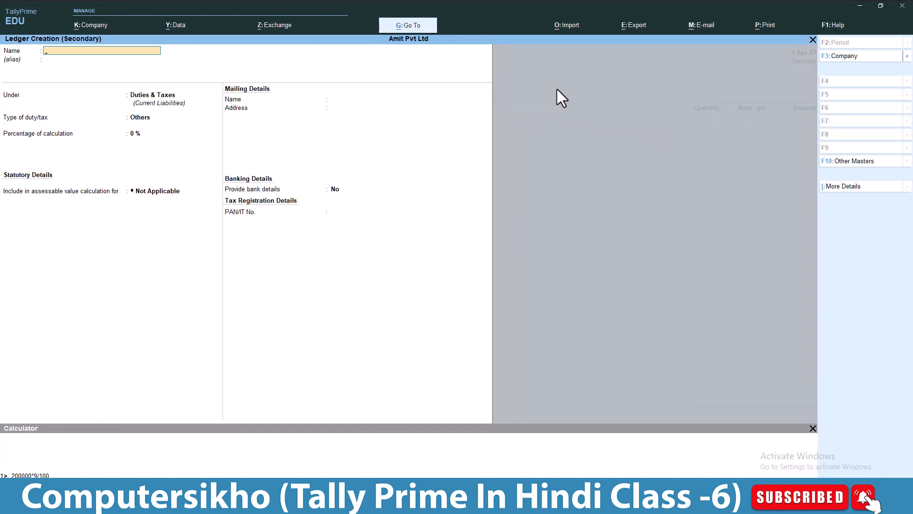
key("Escape")
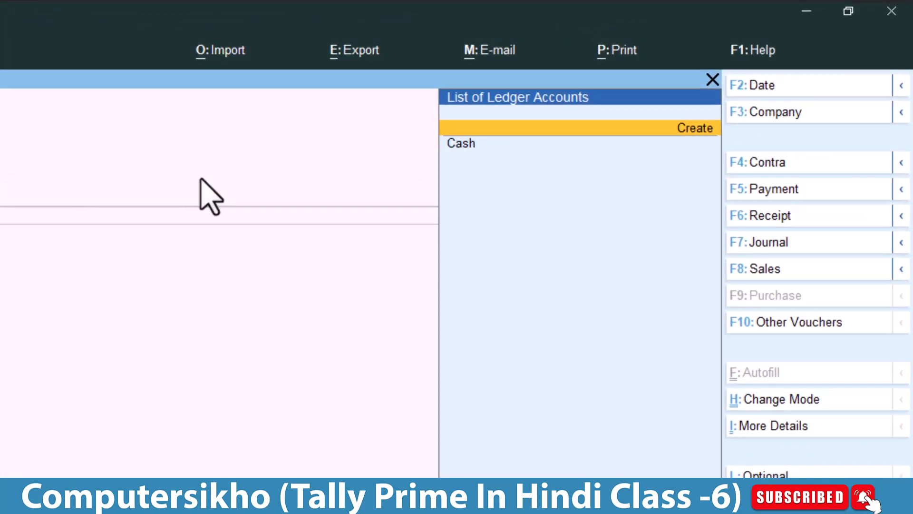
key("Down")
key("Up")
key("Down")
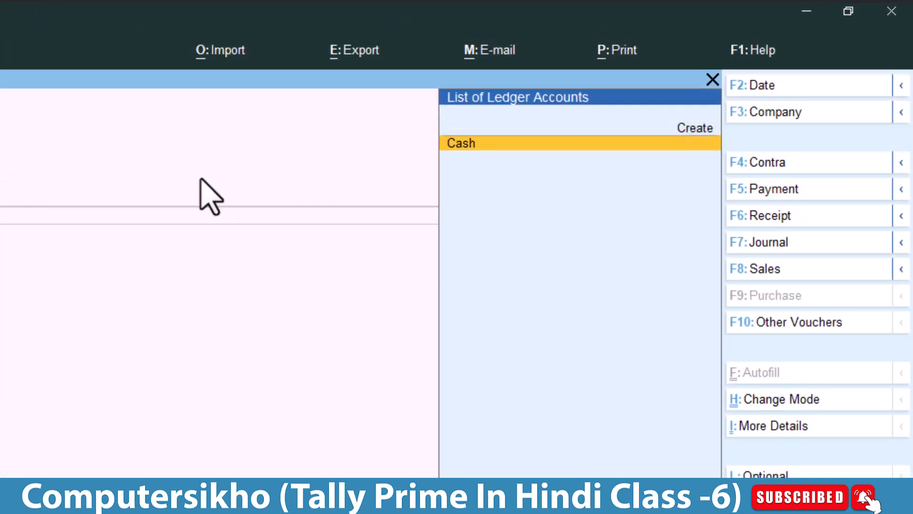
key("Up")
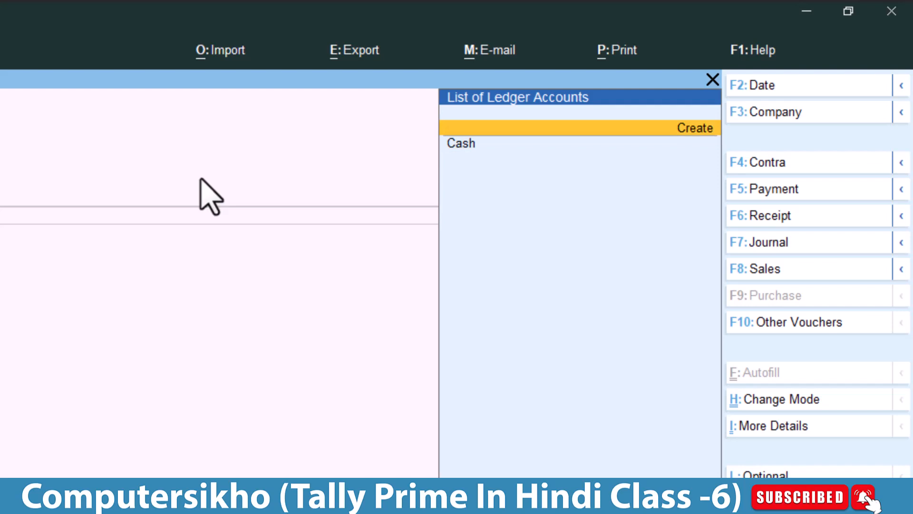
key("Return")
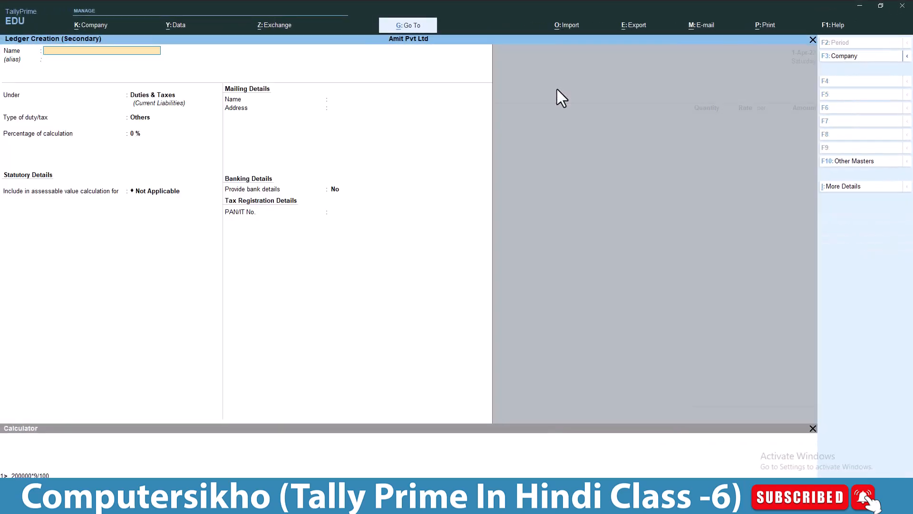
key("Escape")
key("y")
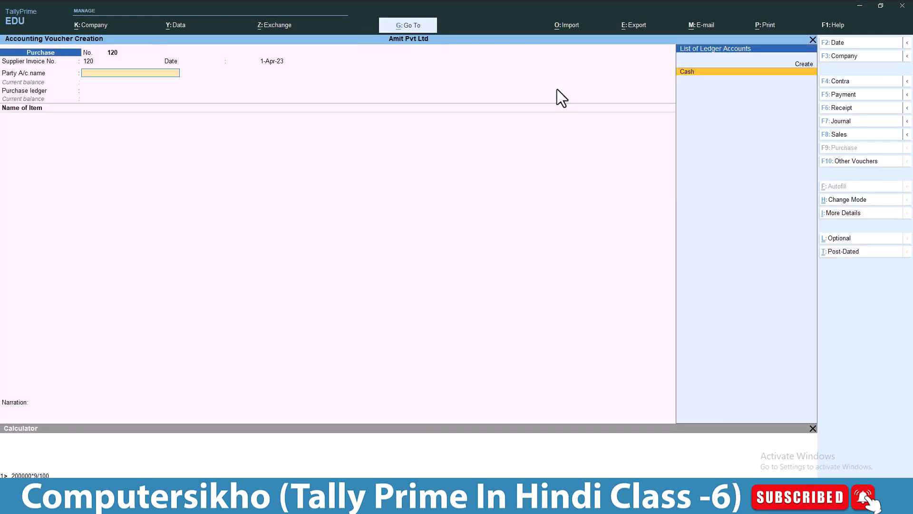
- Start creating a party ledger from the voucher and name it "Rajkishor Enterpries"
key("Up")
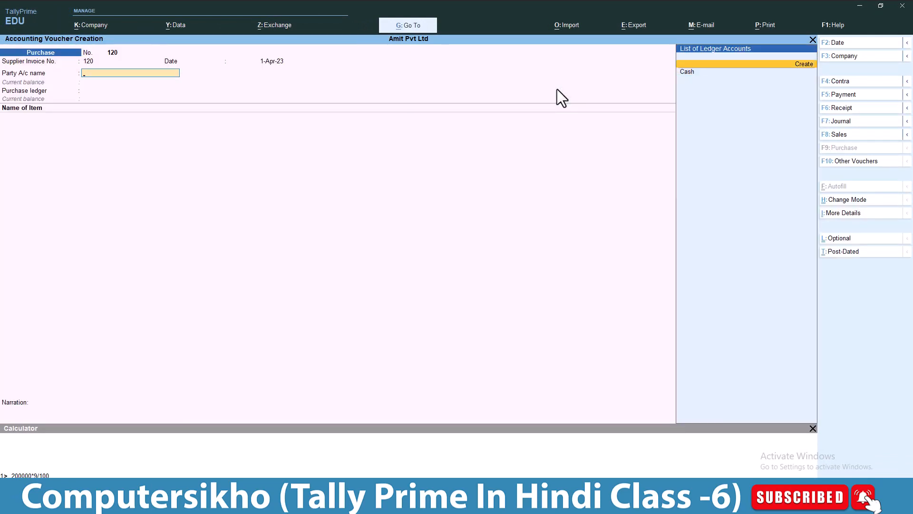
key("alt+c")
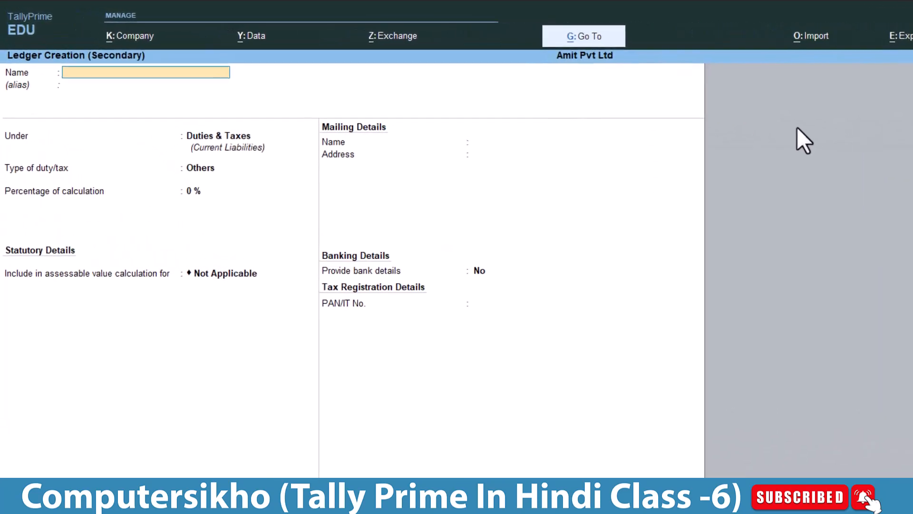
type("R")
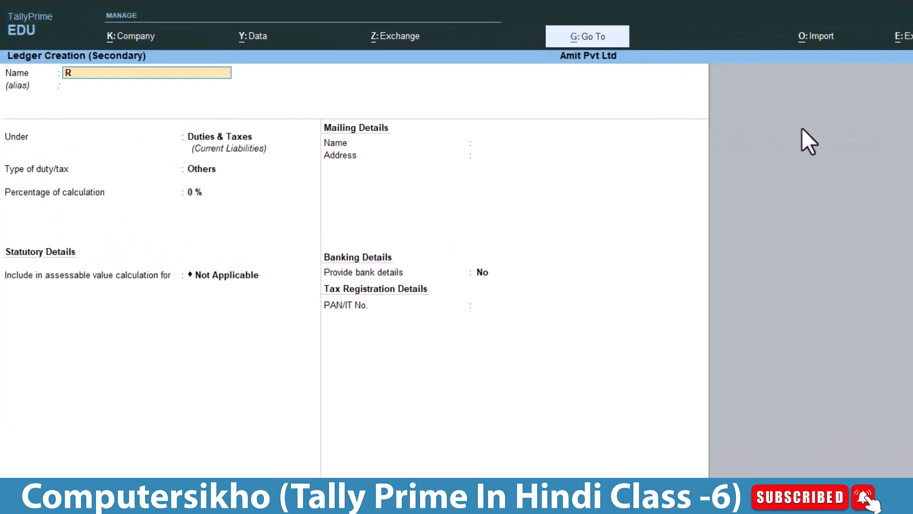
type("ajku")
key("BackSpace")
type("ishor enterprises")
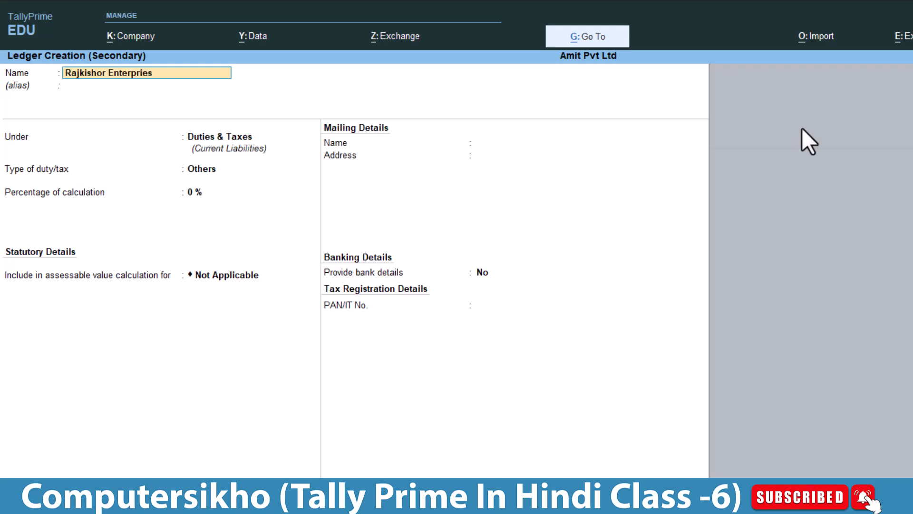
- Set the ledger's alias to the supplier's short name and place the ledger under Sundry Creditors
key("Return")
key("Return")
key("BackSpace")
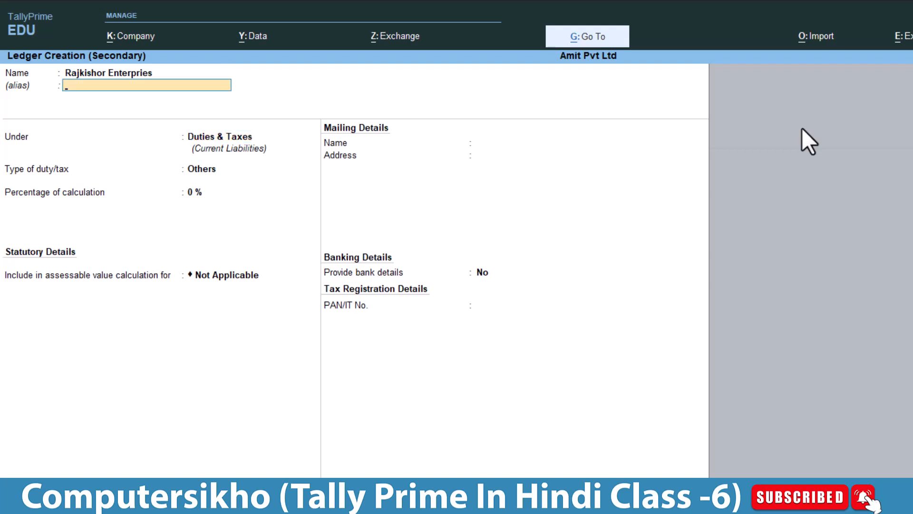
type("Rajkishor")
key("Return")
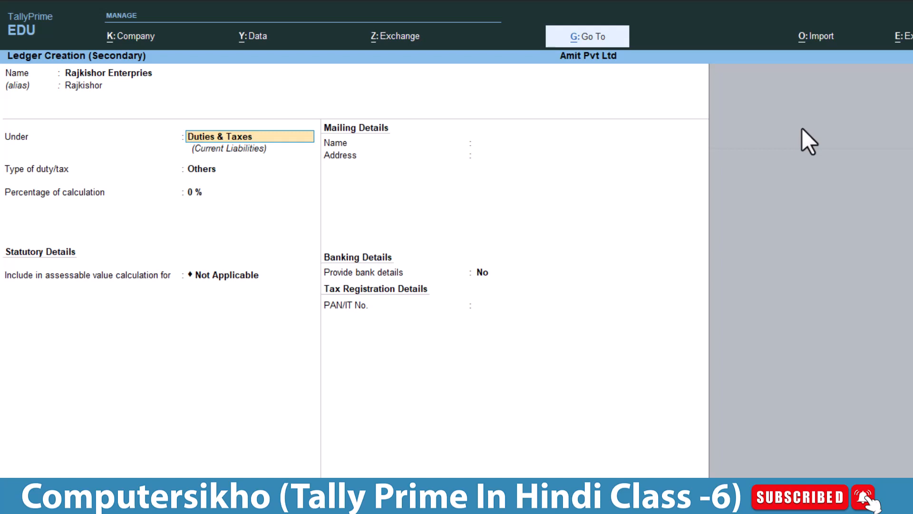
type("Sun")
key("Return")
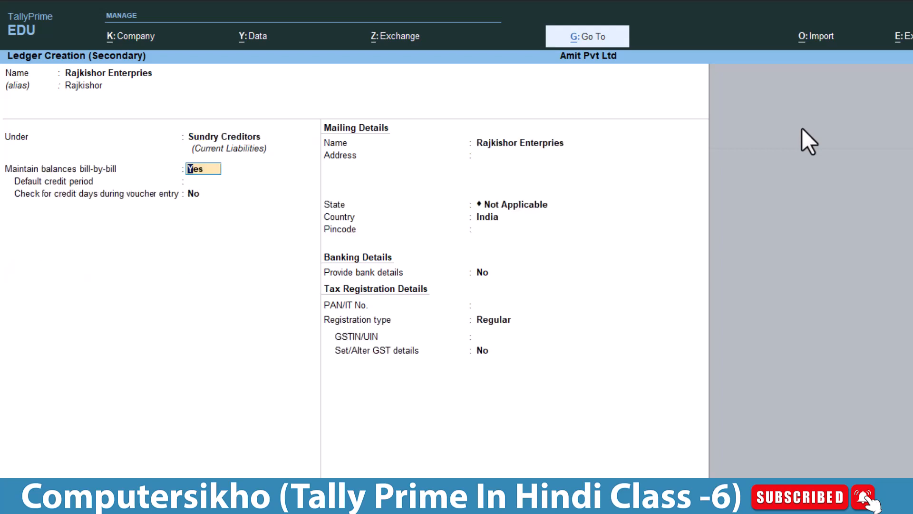
- Keep the bill-by-bill settings and mailing name, and fill in the supplier's address, state Bihar and pincode
key("Return")
key("Return")
key("Return")
key("Return")
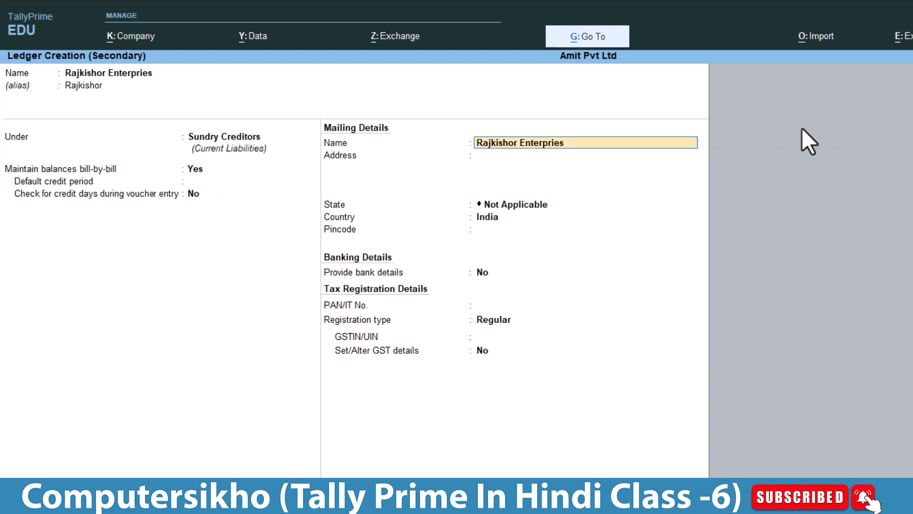
type("Madhubani")
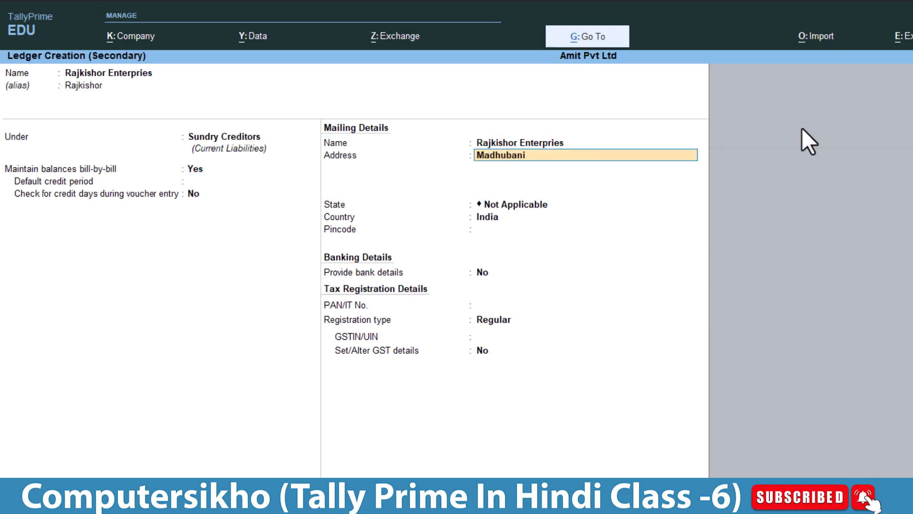
key("Return")
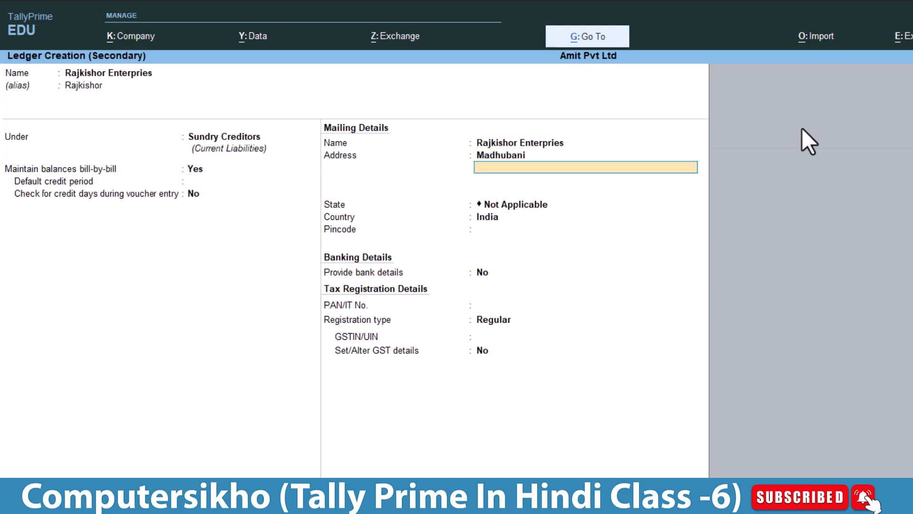
key("Return")
type("Bihar")
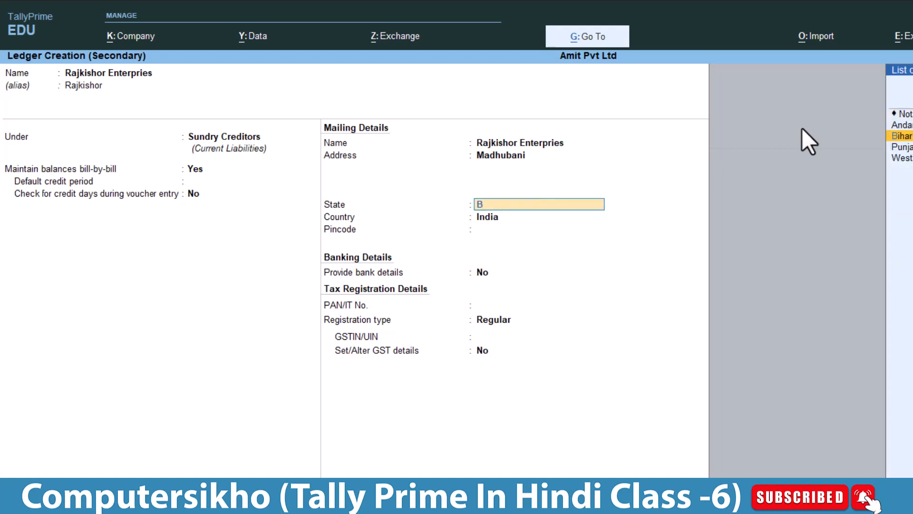
key("Return")
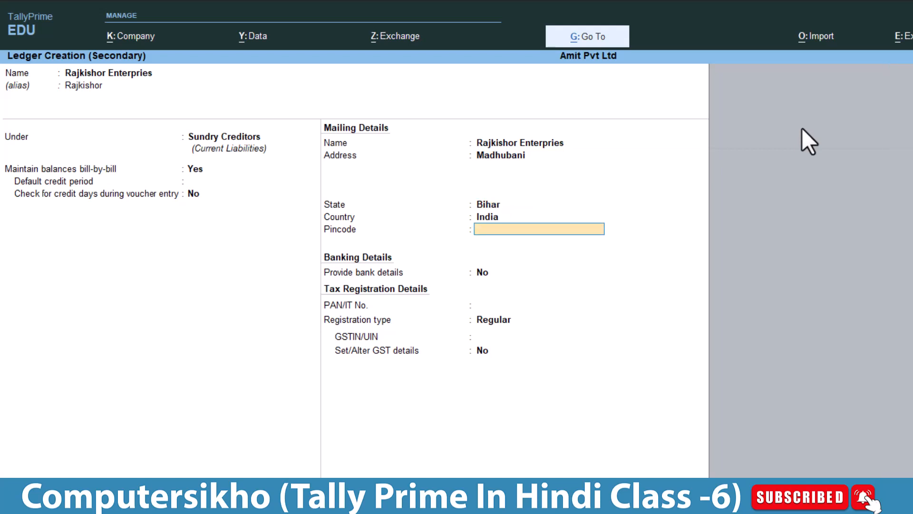
type("847221")
key("Return")
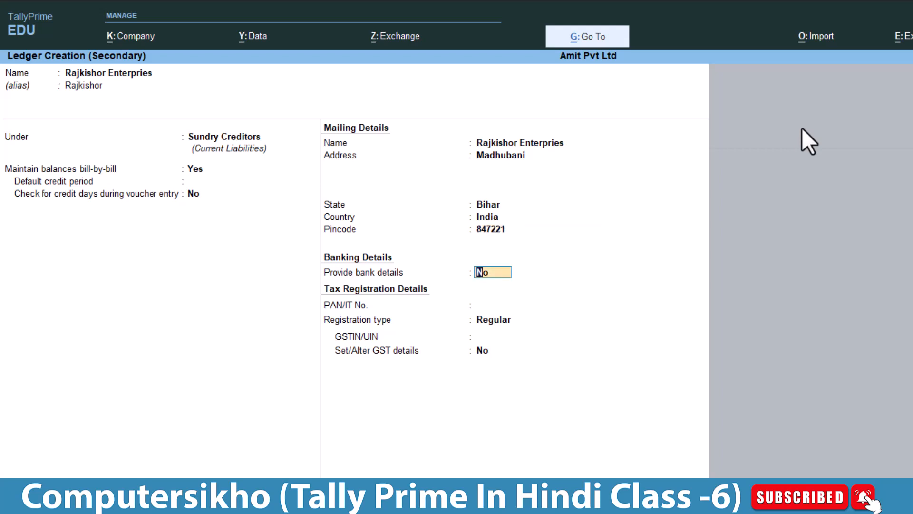
- Keep bank details at No and the registration type Regular, enter the supplier's GSTIN/UIN and save the ledger
key("Return")
key("Return")
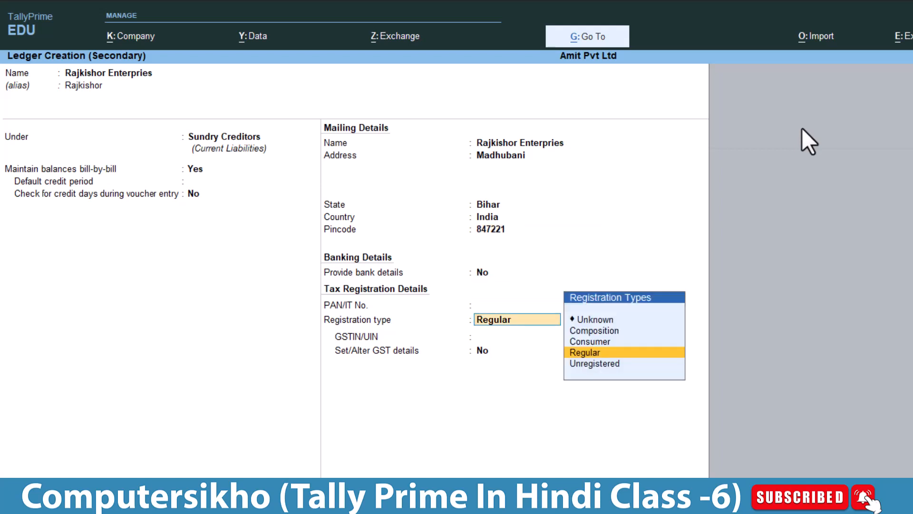
key("Return")
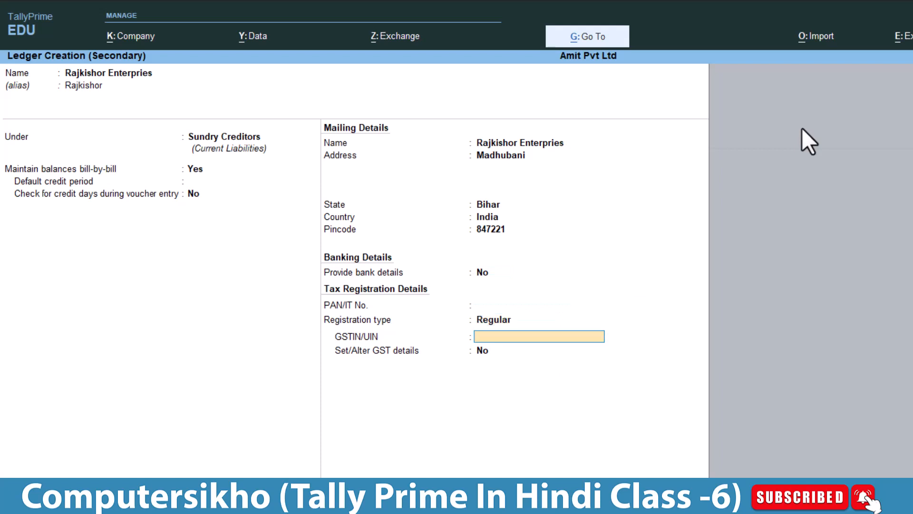
type("07AAASDFS854")
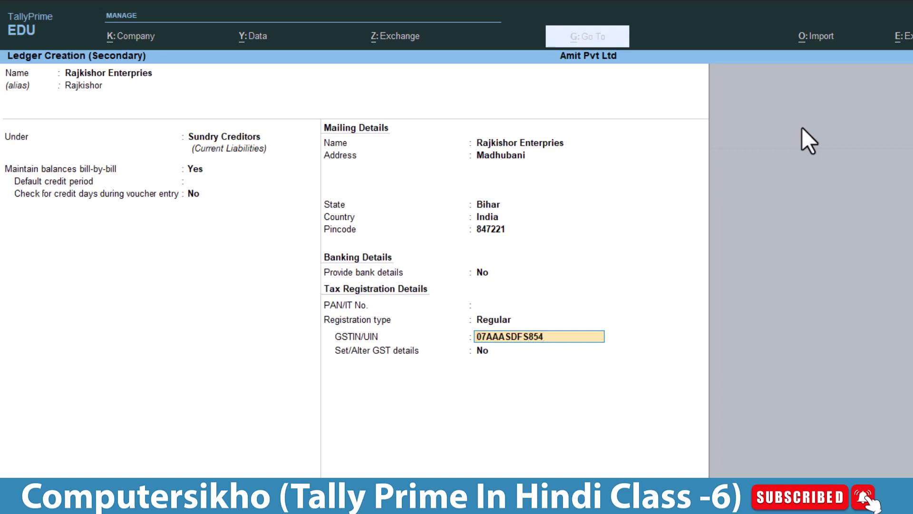
key("Return")
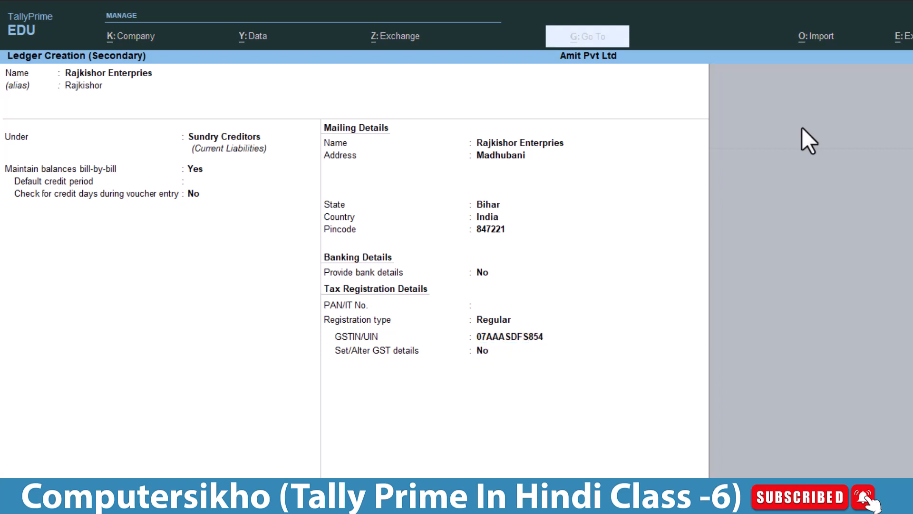
key("Return")
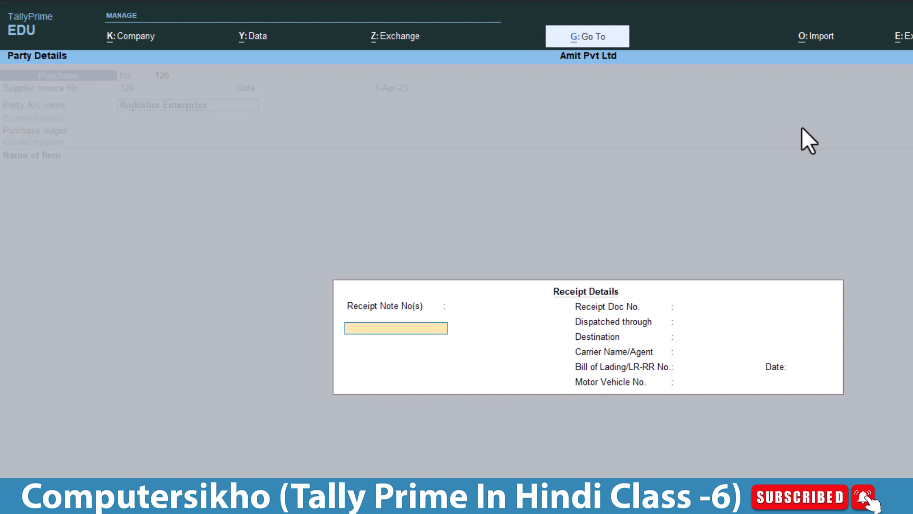
- Leave the receipt note number and all receipt details of the voucher blank
key("Return")
key("Return")
key("Return")
key("Return")
key("Return")
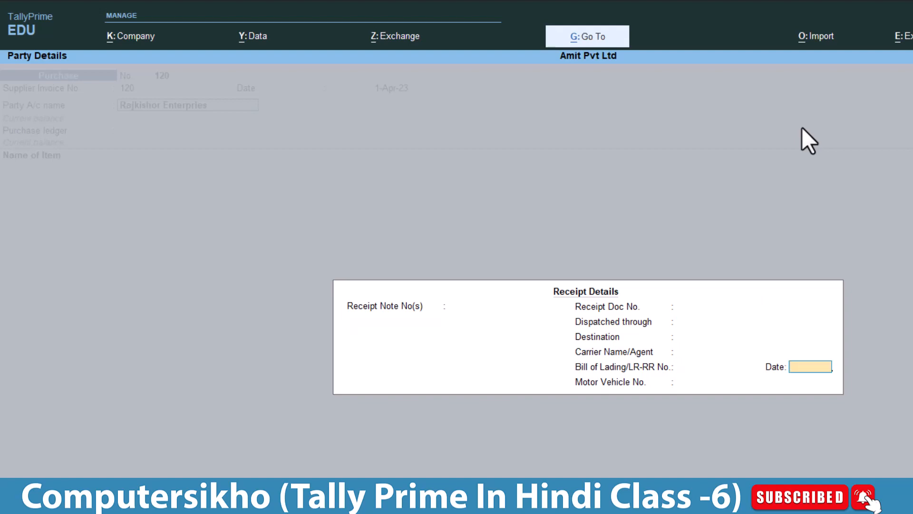
key("Return")
key("Return")
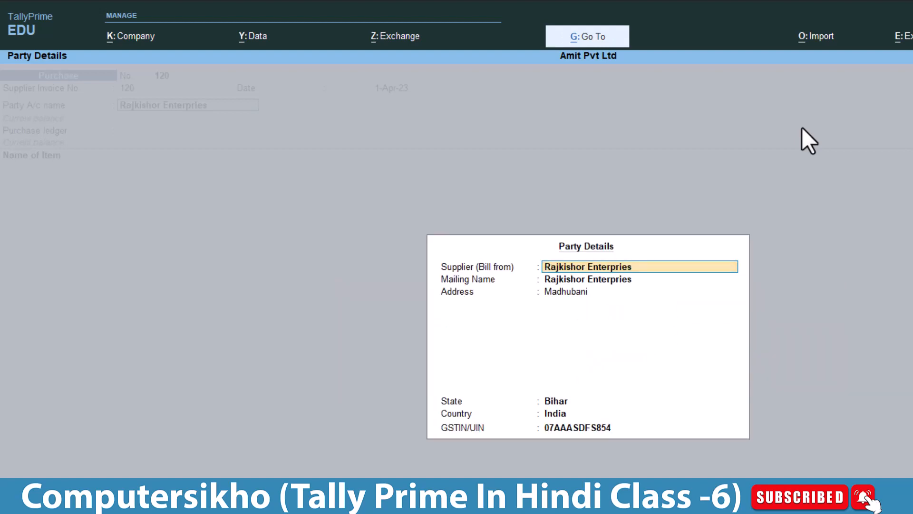
- Accept the supplier's party details as filled in and return to the voucher's purchase ledger
key("Return")
key("Return")
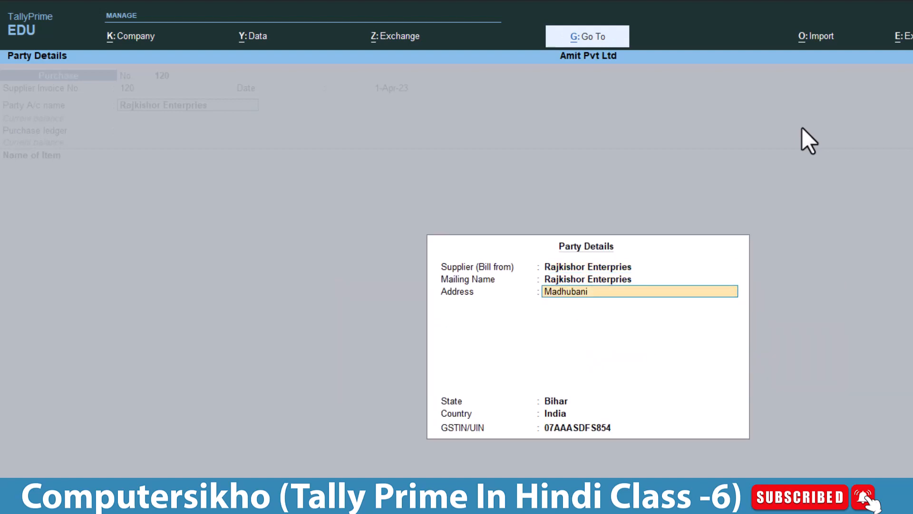
key("Return")
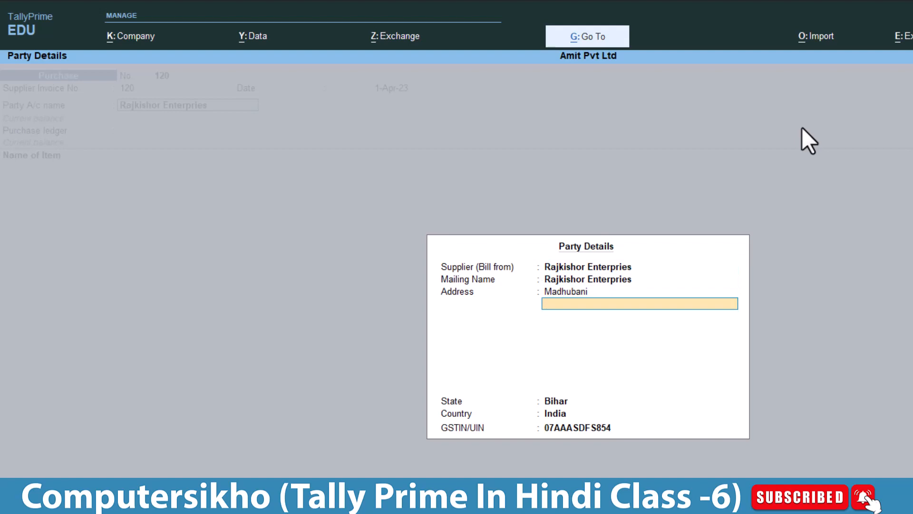
key("Return")
key("Return")
key("Return")
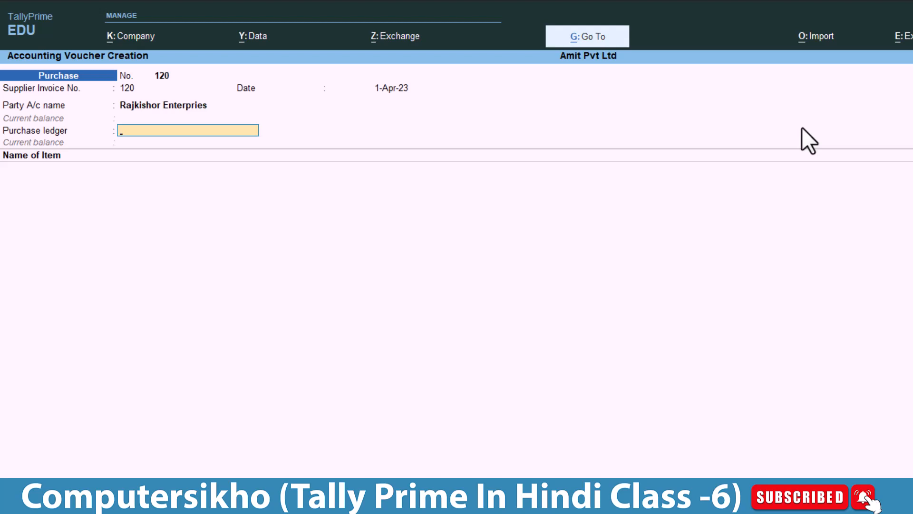
- Start creating a purchase ledger from the voucher and name it "Purchase18%"
key("alt+c")
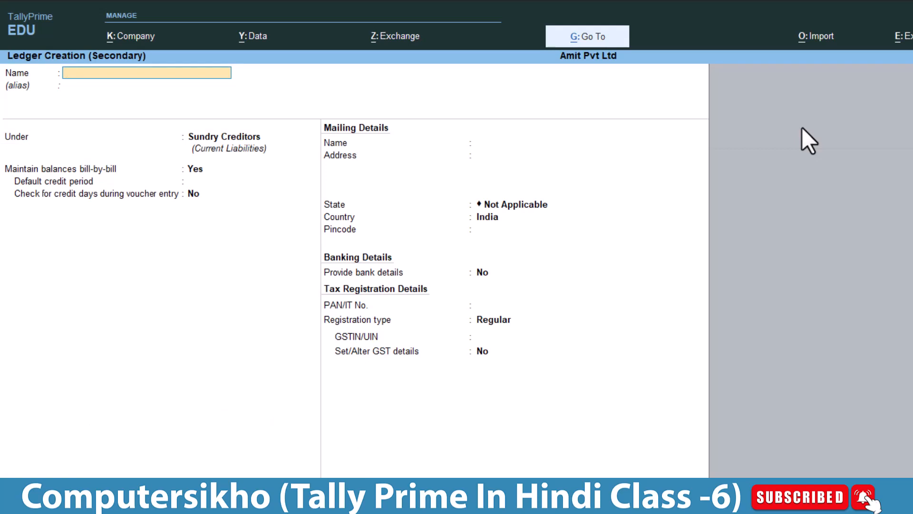
type("Purchase %")
key("BackSpace")
type("10")
key("BackSpace")
type("85")
key("BackSpace")
type("%")
key("Return")
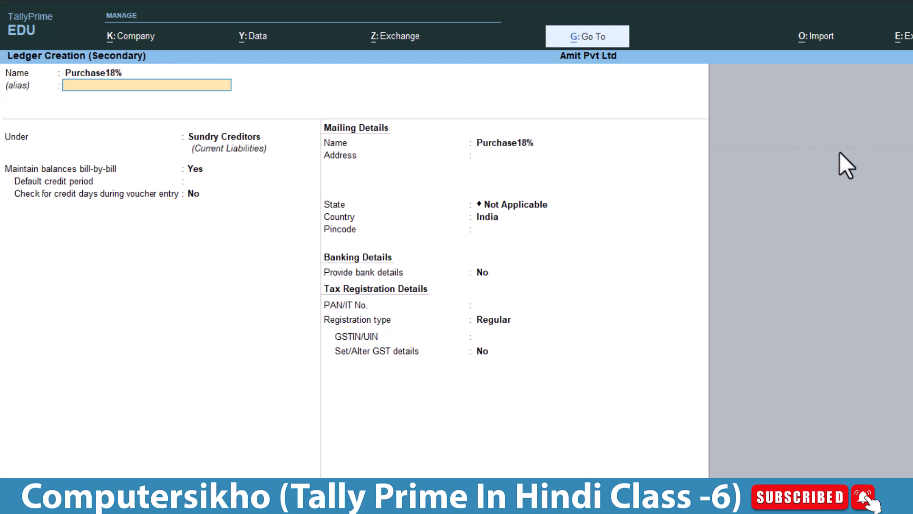
- Leave the alias blank and place the ledger under Purchase Accounts, keeping the type of ledger Not Applicable
key("Return")
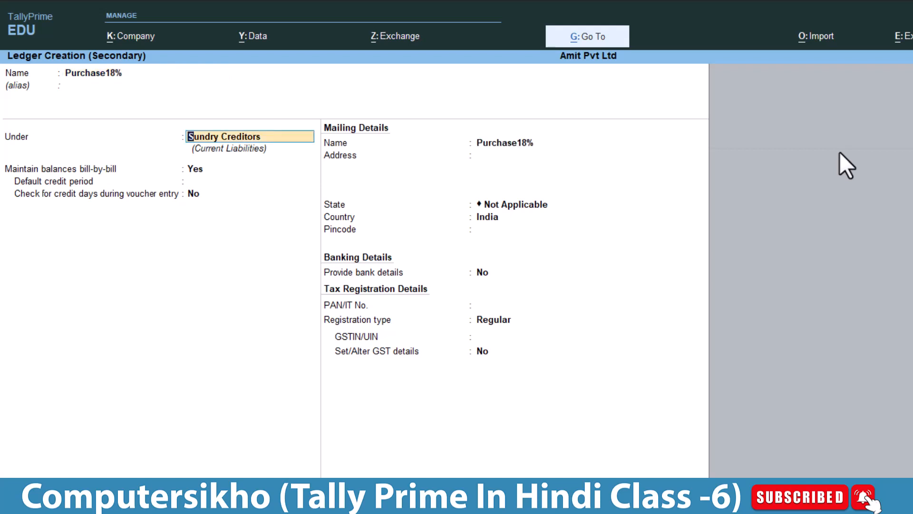
type("Purc")
key("Return")
key("Return")
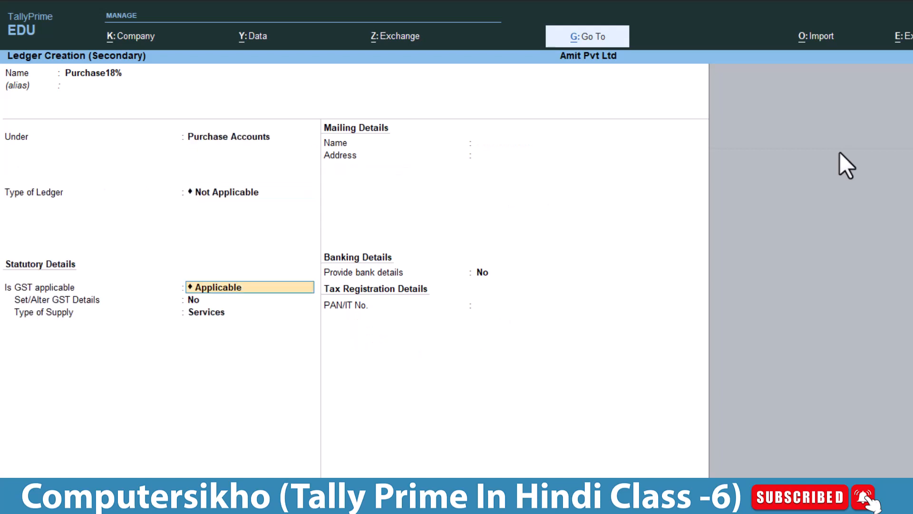
- Keep GST applicable without altering its details, set the type of supply to Goods and save the purchase ledger
key("Return")
key("Return")
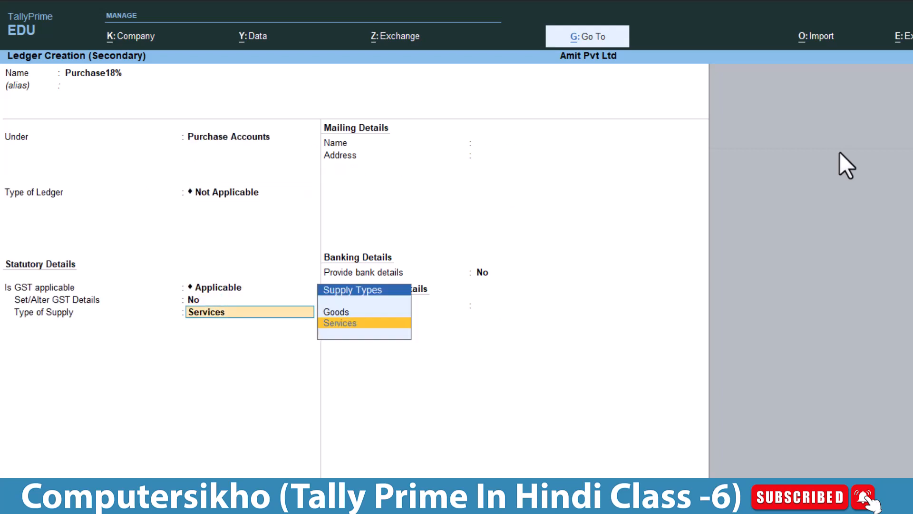
key("Up")
key("Return")
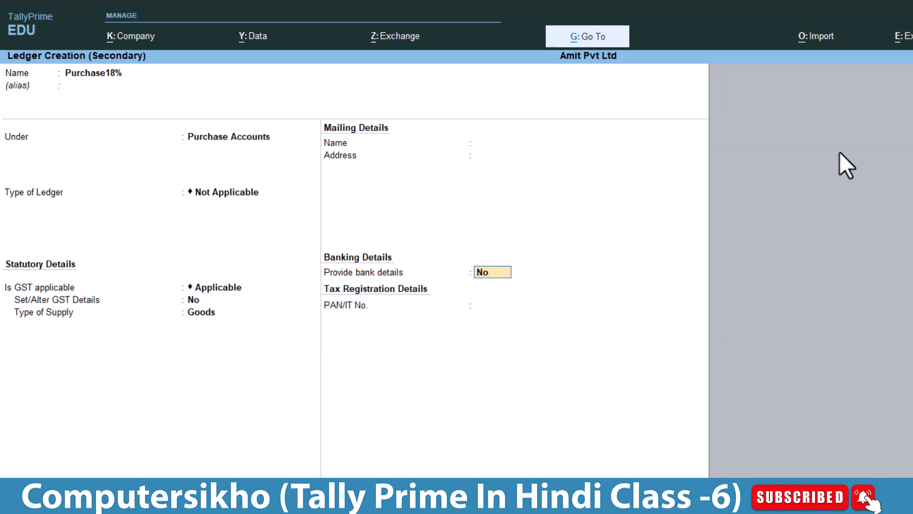
key("ctrl+a")
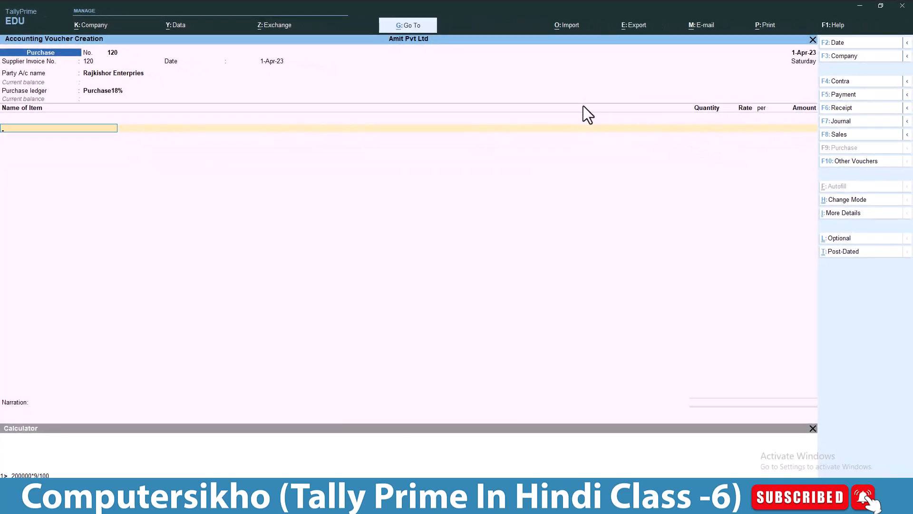
- Start creating a stock item from the voucher named "Real Me C1" with part number 1500 and no alias
key("space")
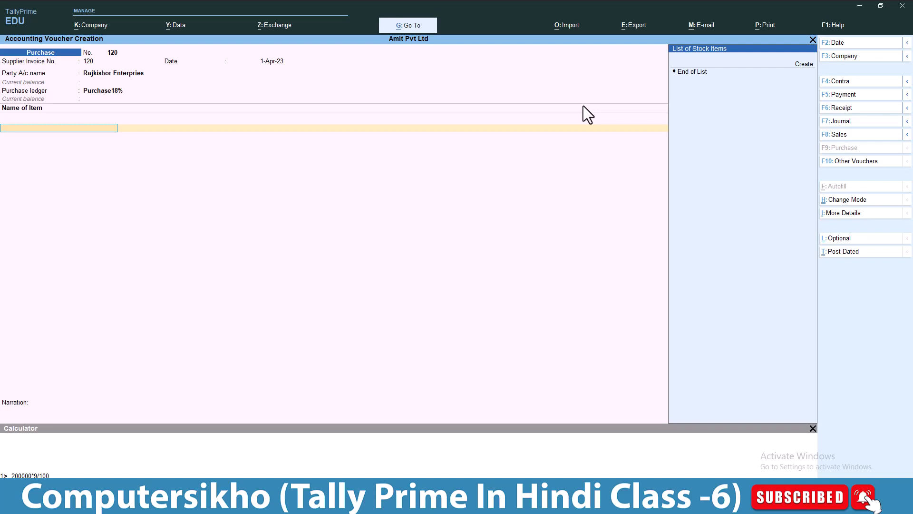
key("alt+c")
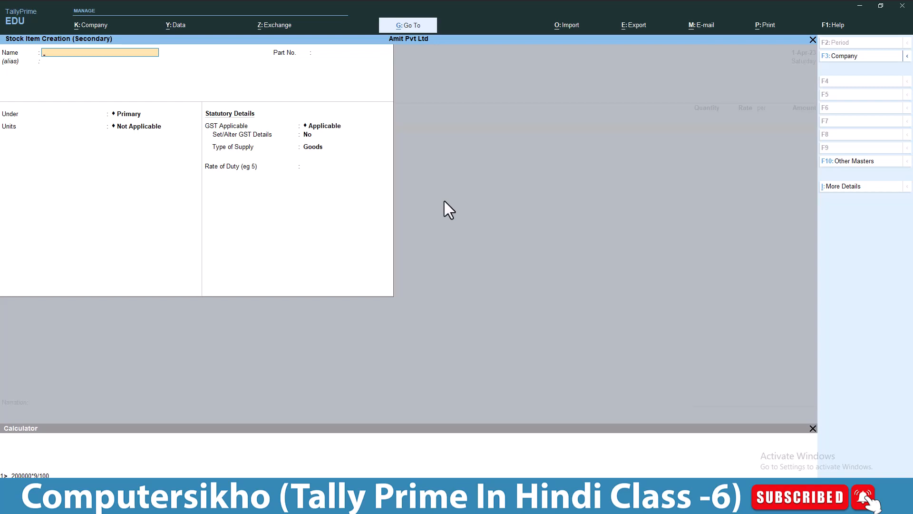
type("Real me c1")
key("Return")
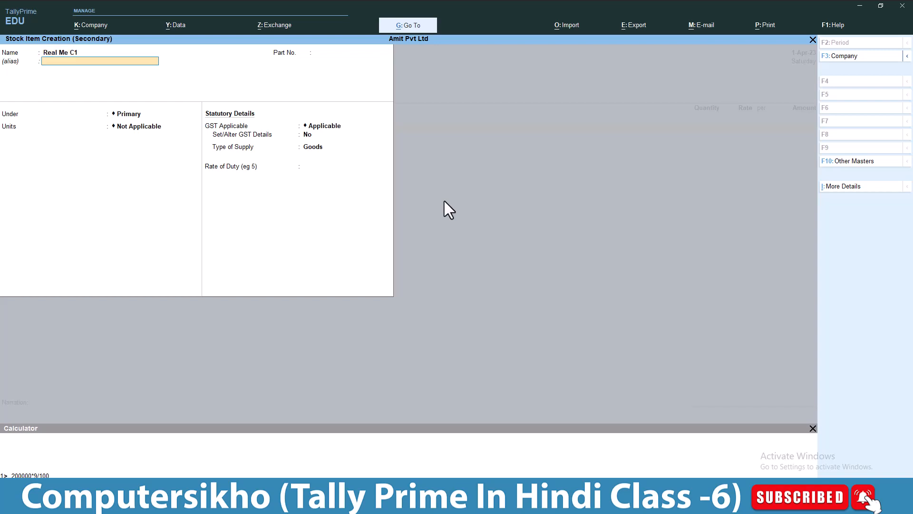
key("Return")
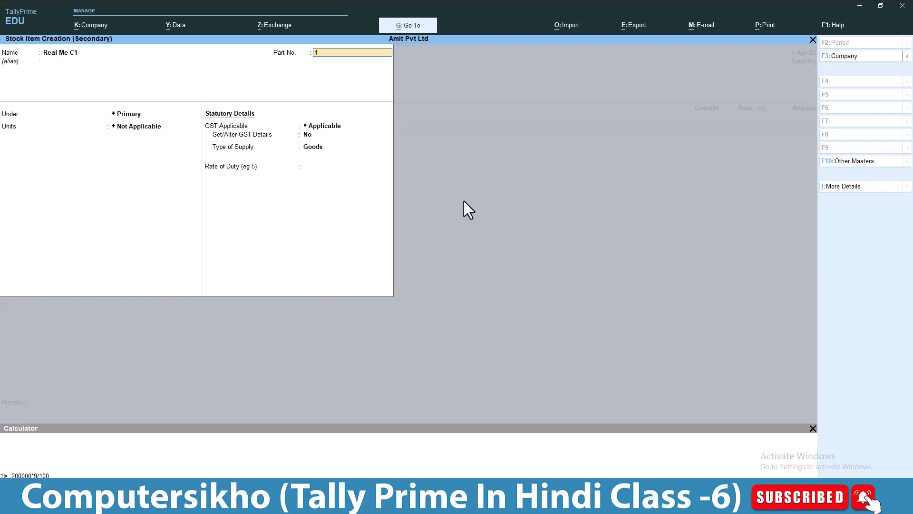
key("Return")
key("Return")
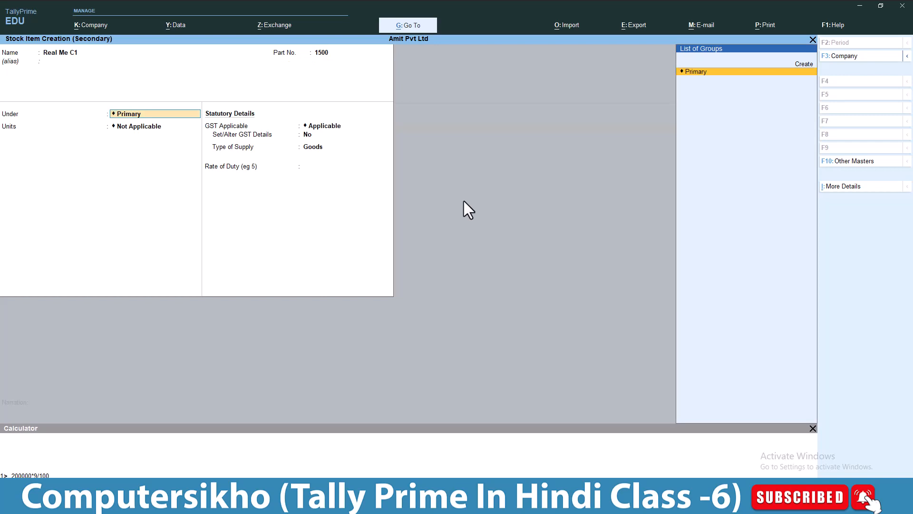
- Keep the stock item under Primary and start creating a simple unit with symbol "pcs" and formal name "Pieces"
key("Return")
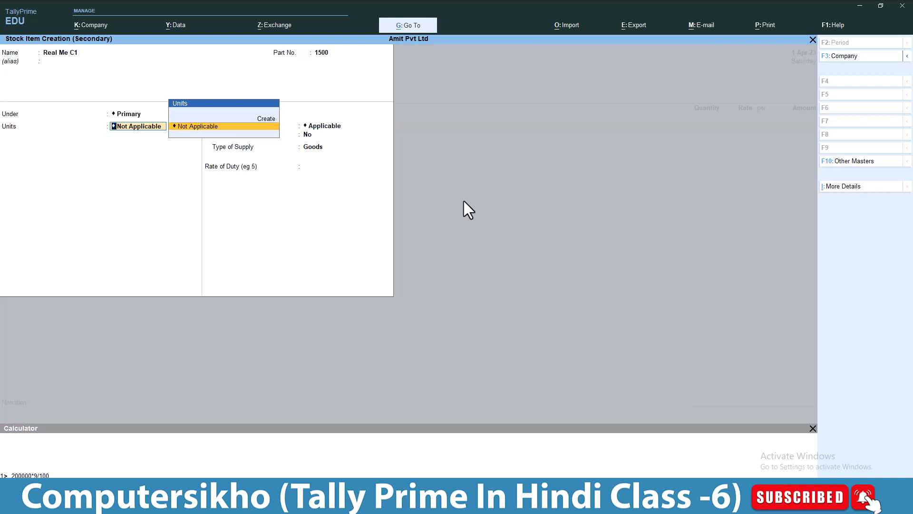
key("Up")
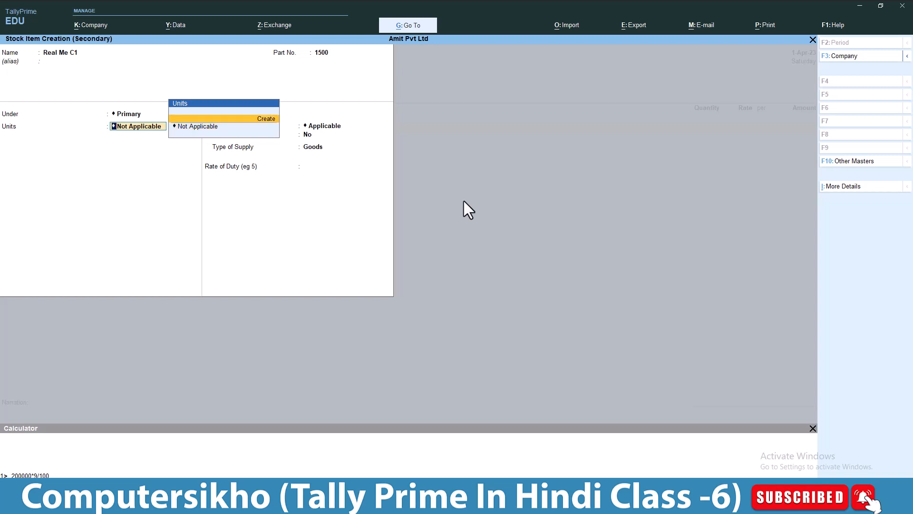
key("alt+c")
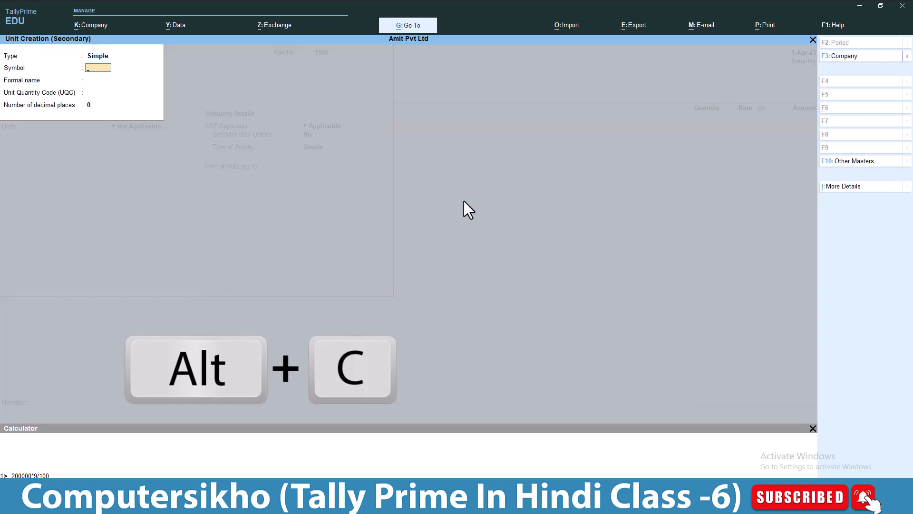
type("pc")
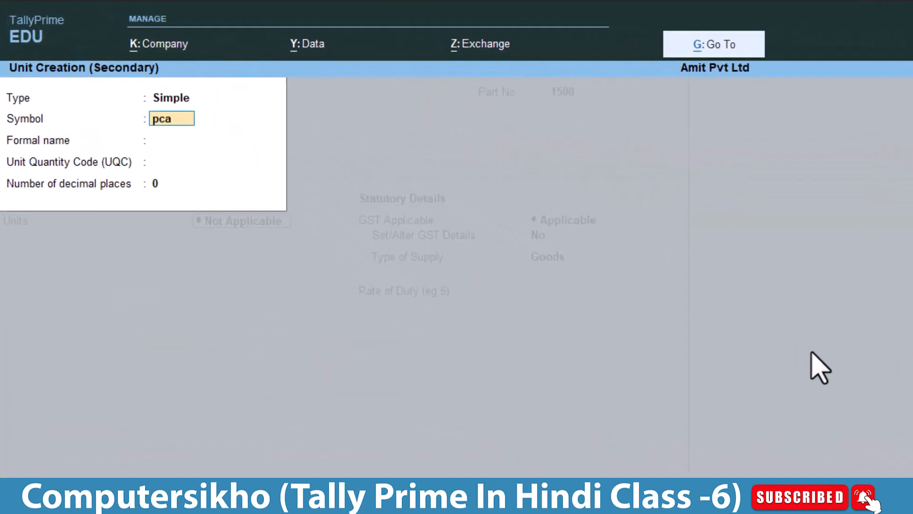
type("s")
key("Return")
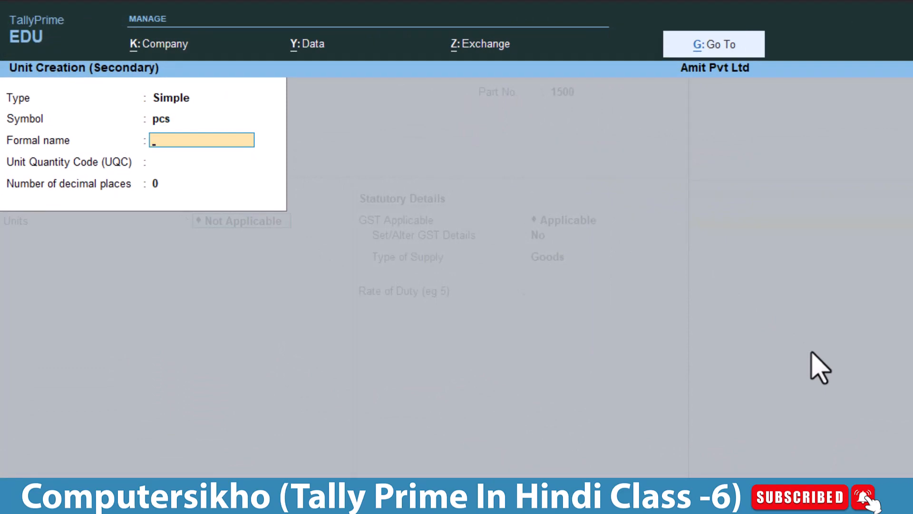
type("Pieces")
key("Return")
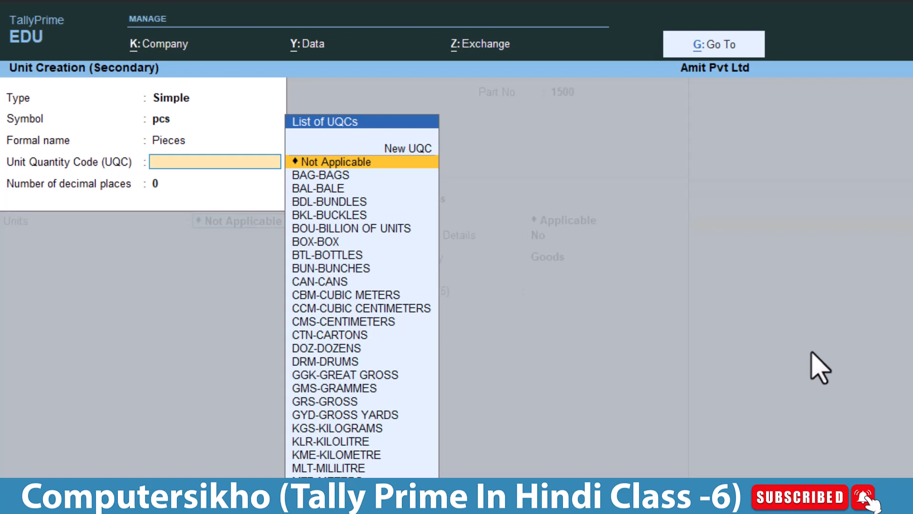
- Assign the unit quantity code PCS-PIECES, keep 0 decimal places and save the unit
type("p")
key("Down")
key("Return")
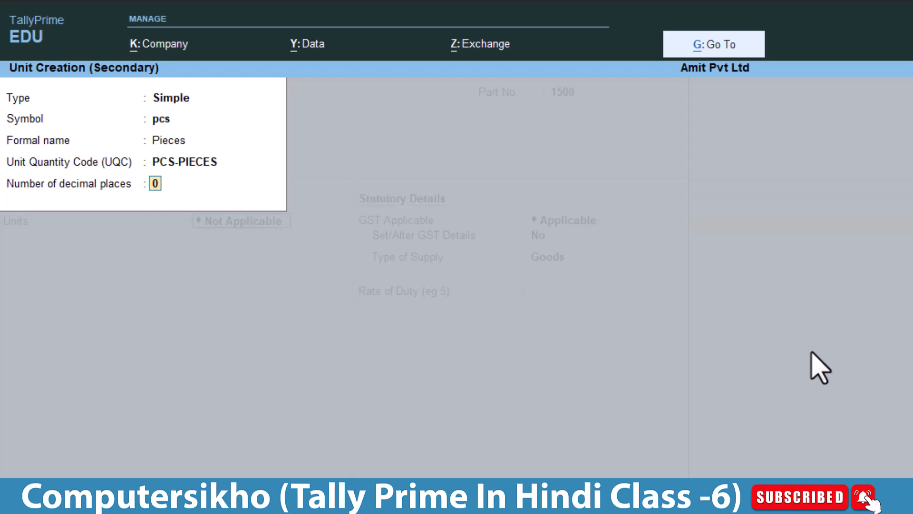
key("Return")
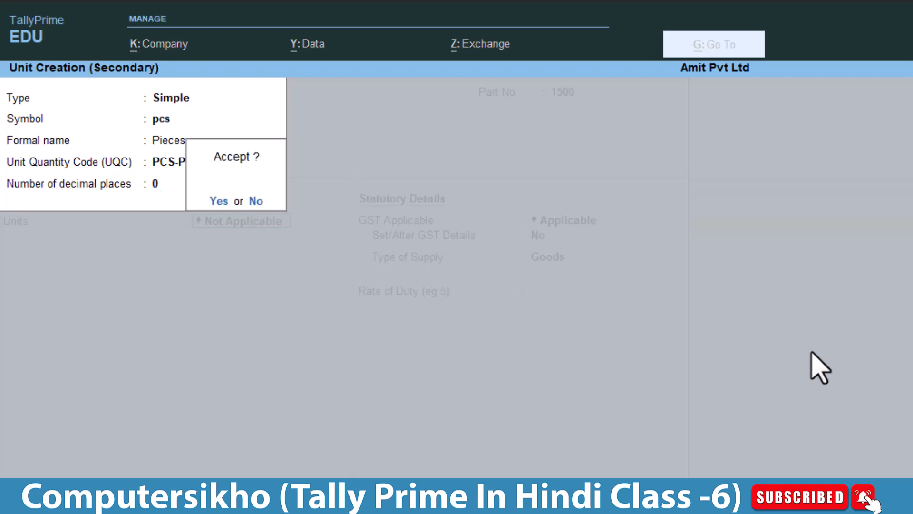
key("Return")
- Use pcs as the stock item's unit and keep its alternate units Not Applicable
key("Return")
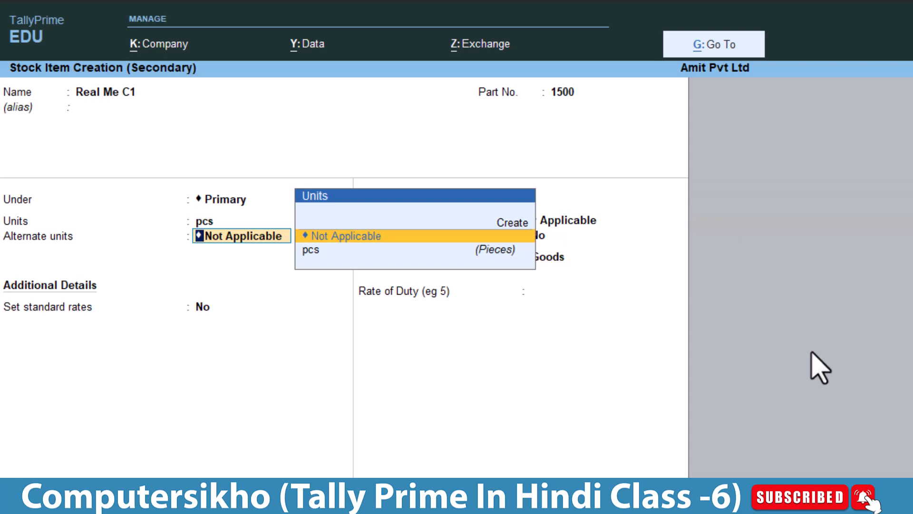
key("Return")
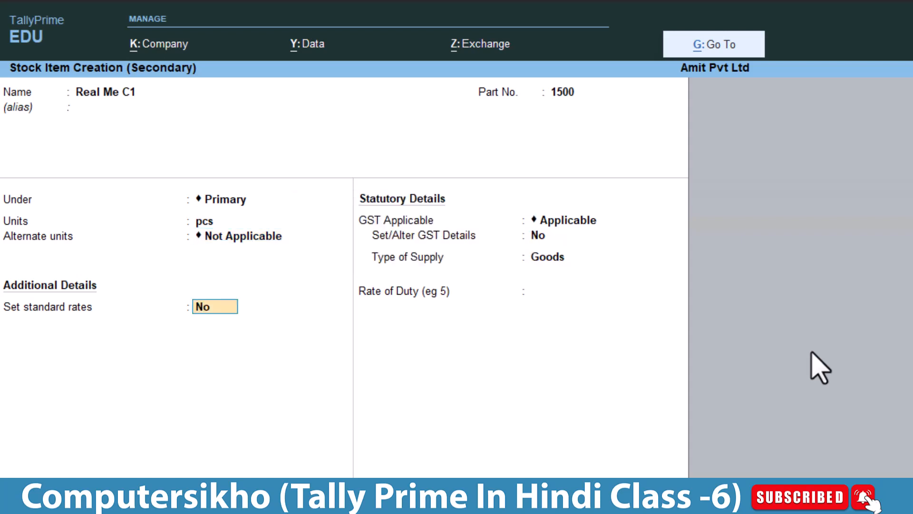